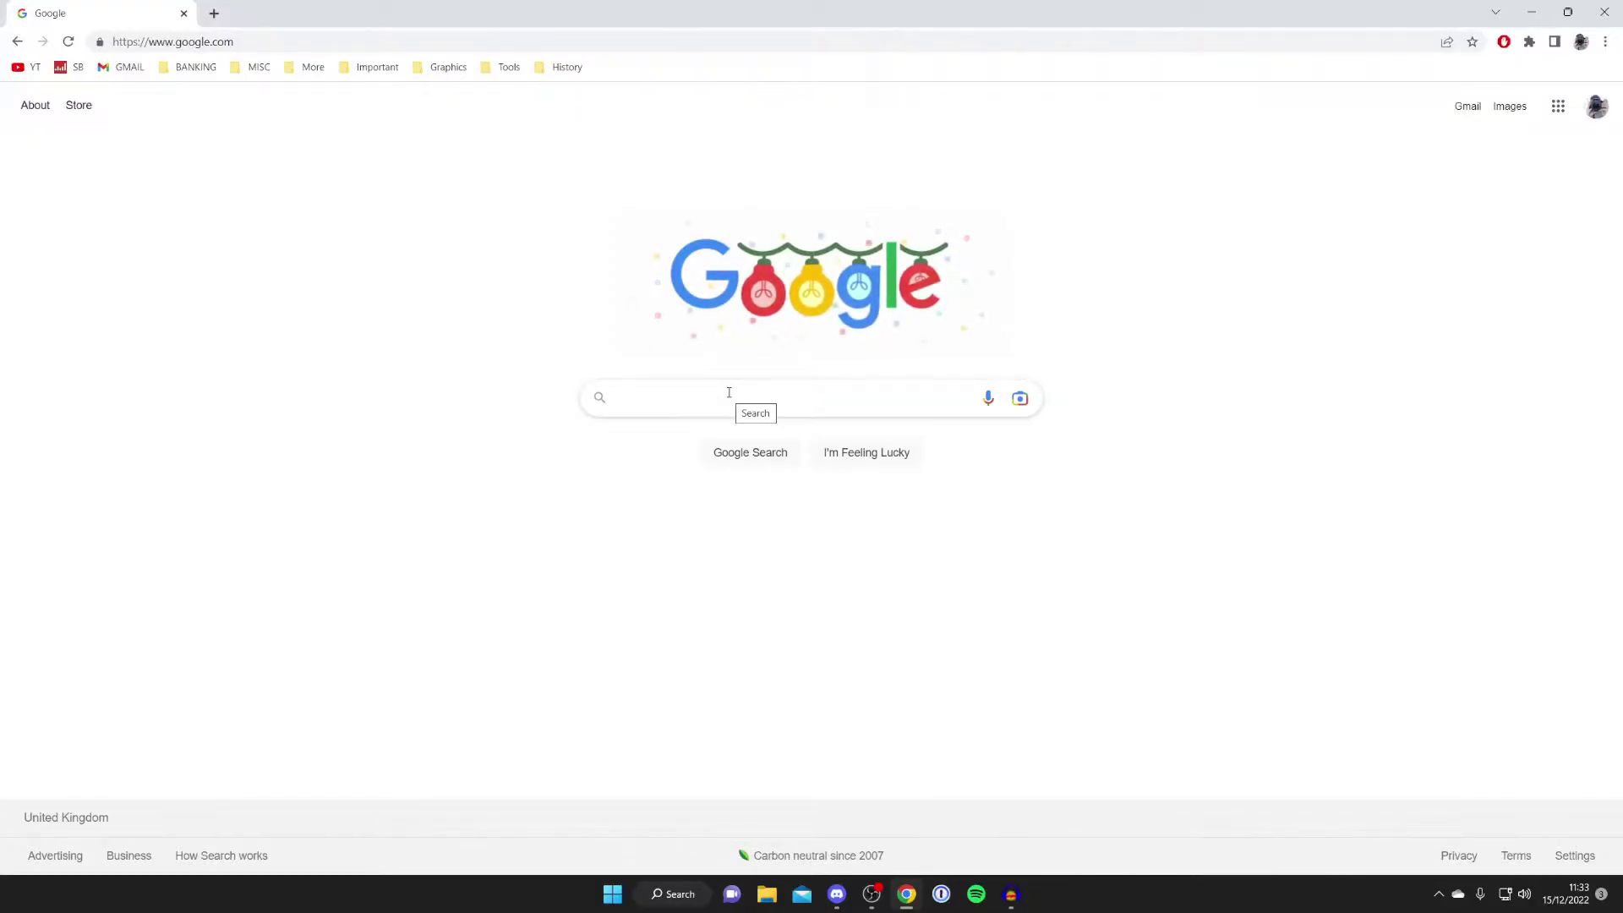
Step: Search Google for 'pixlr' and open the pixlr.com result
click(729, 392)
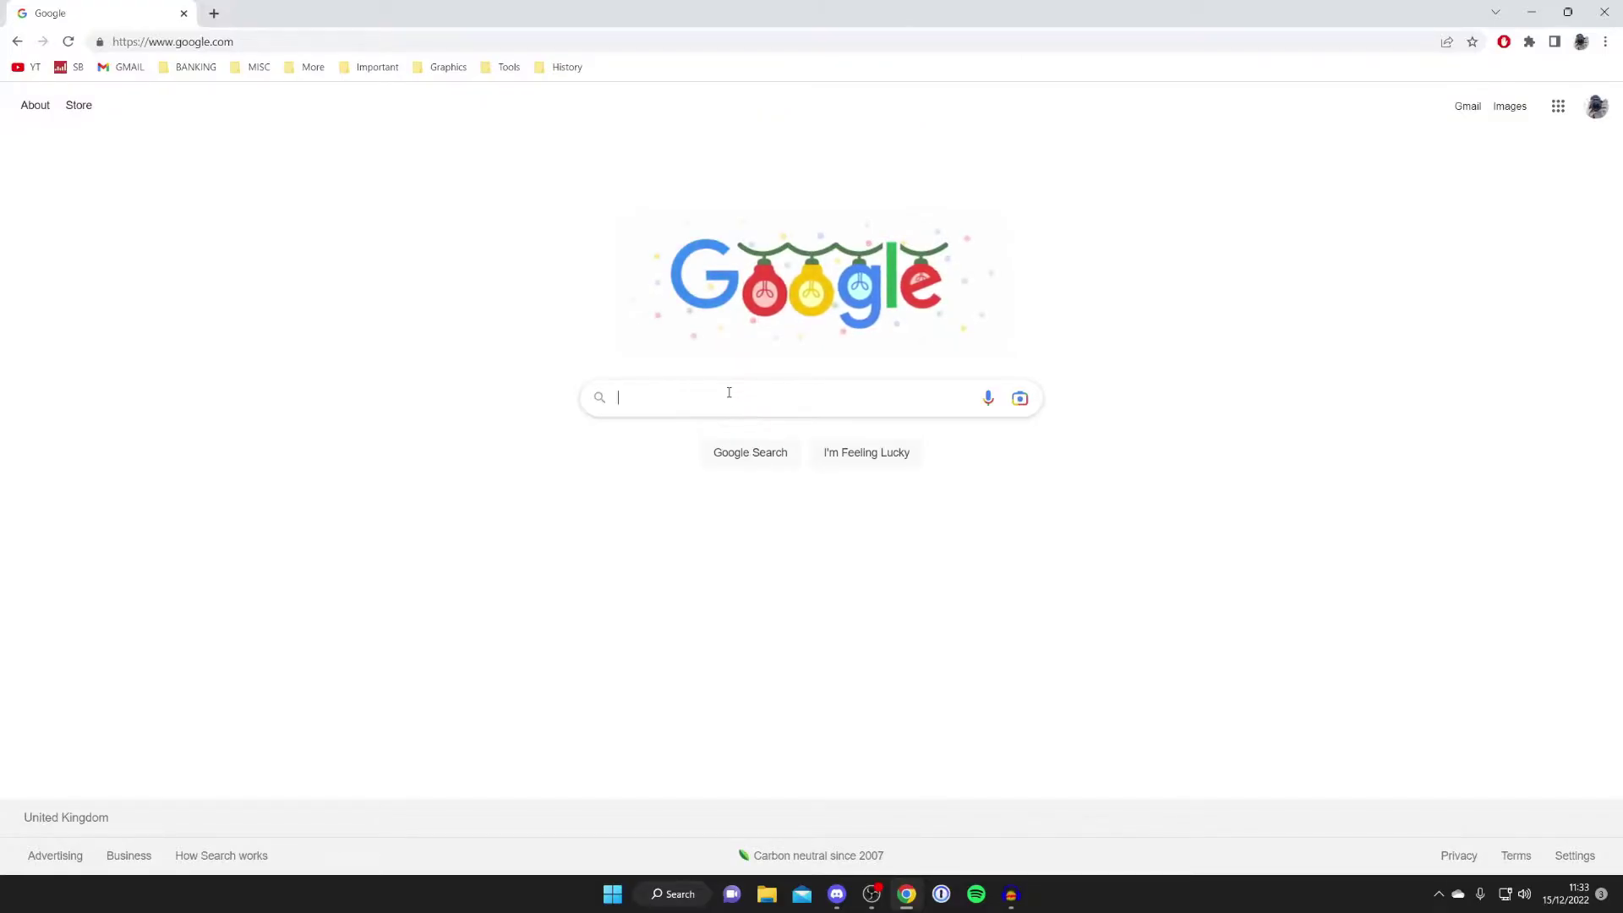
text(pix)
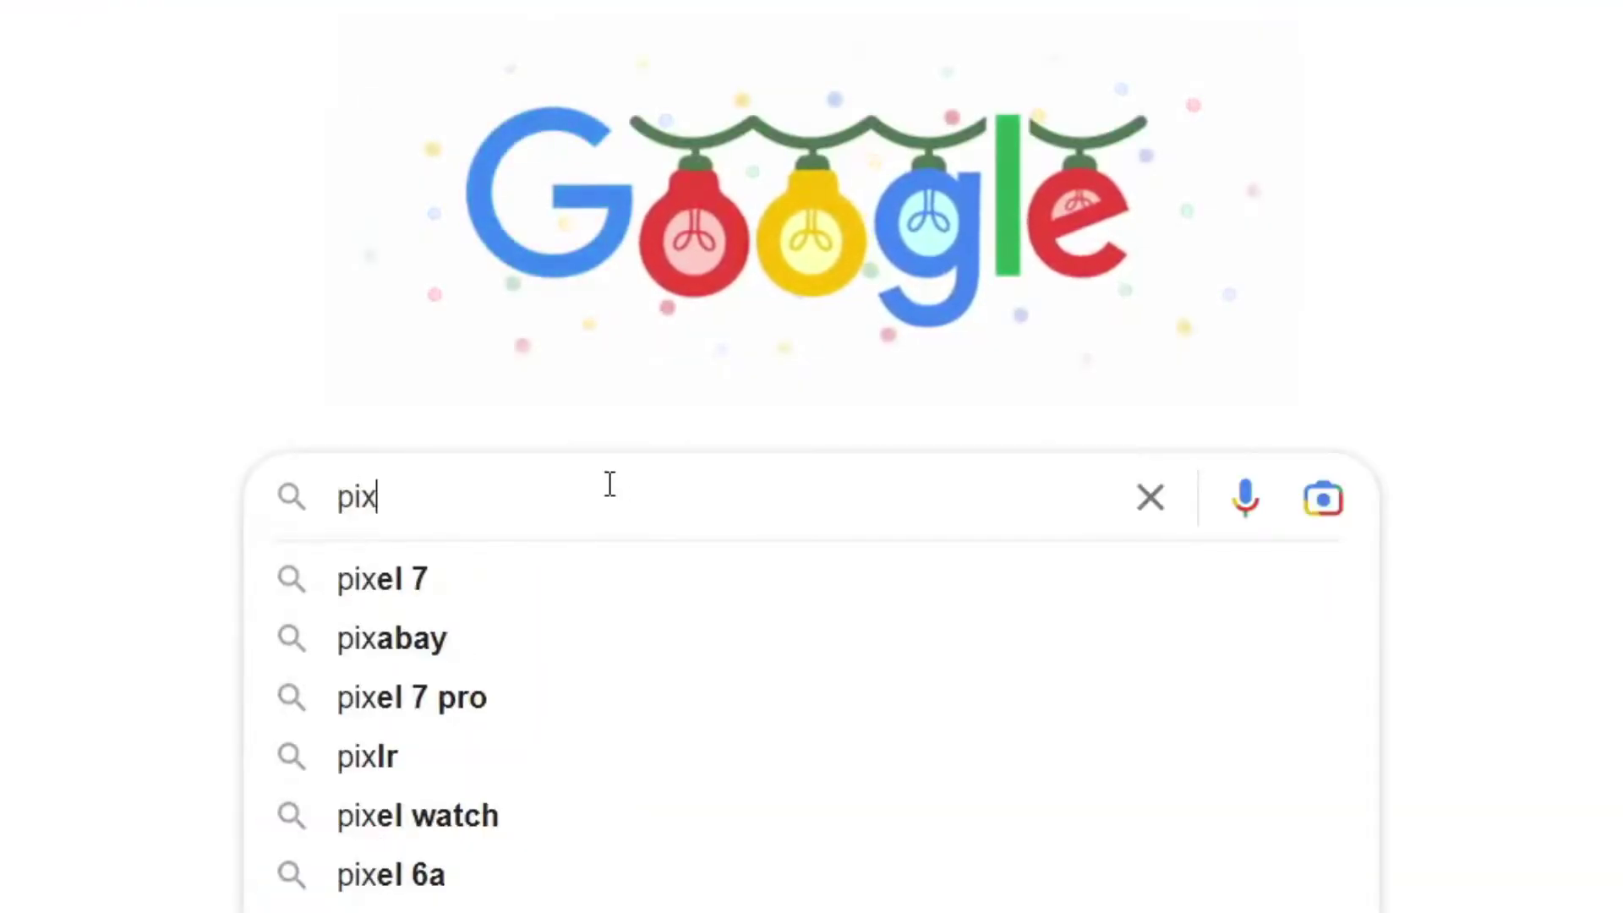
text(lr)
key(Return)
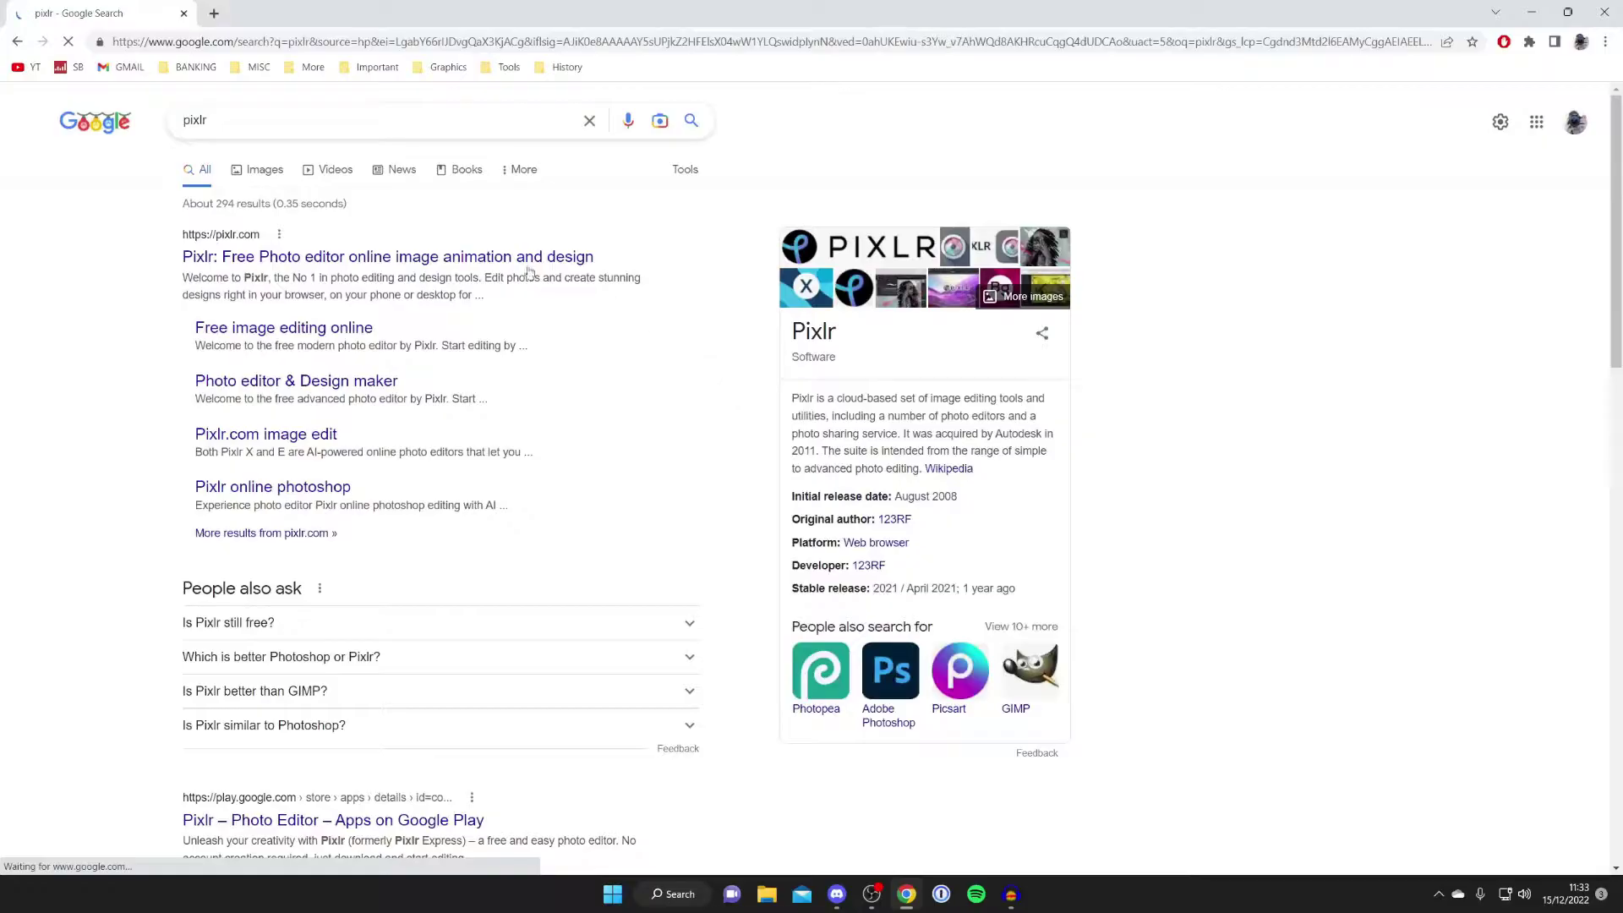
click(288, 251)
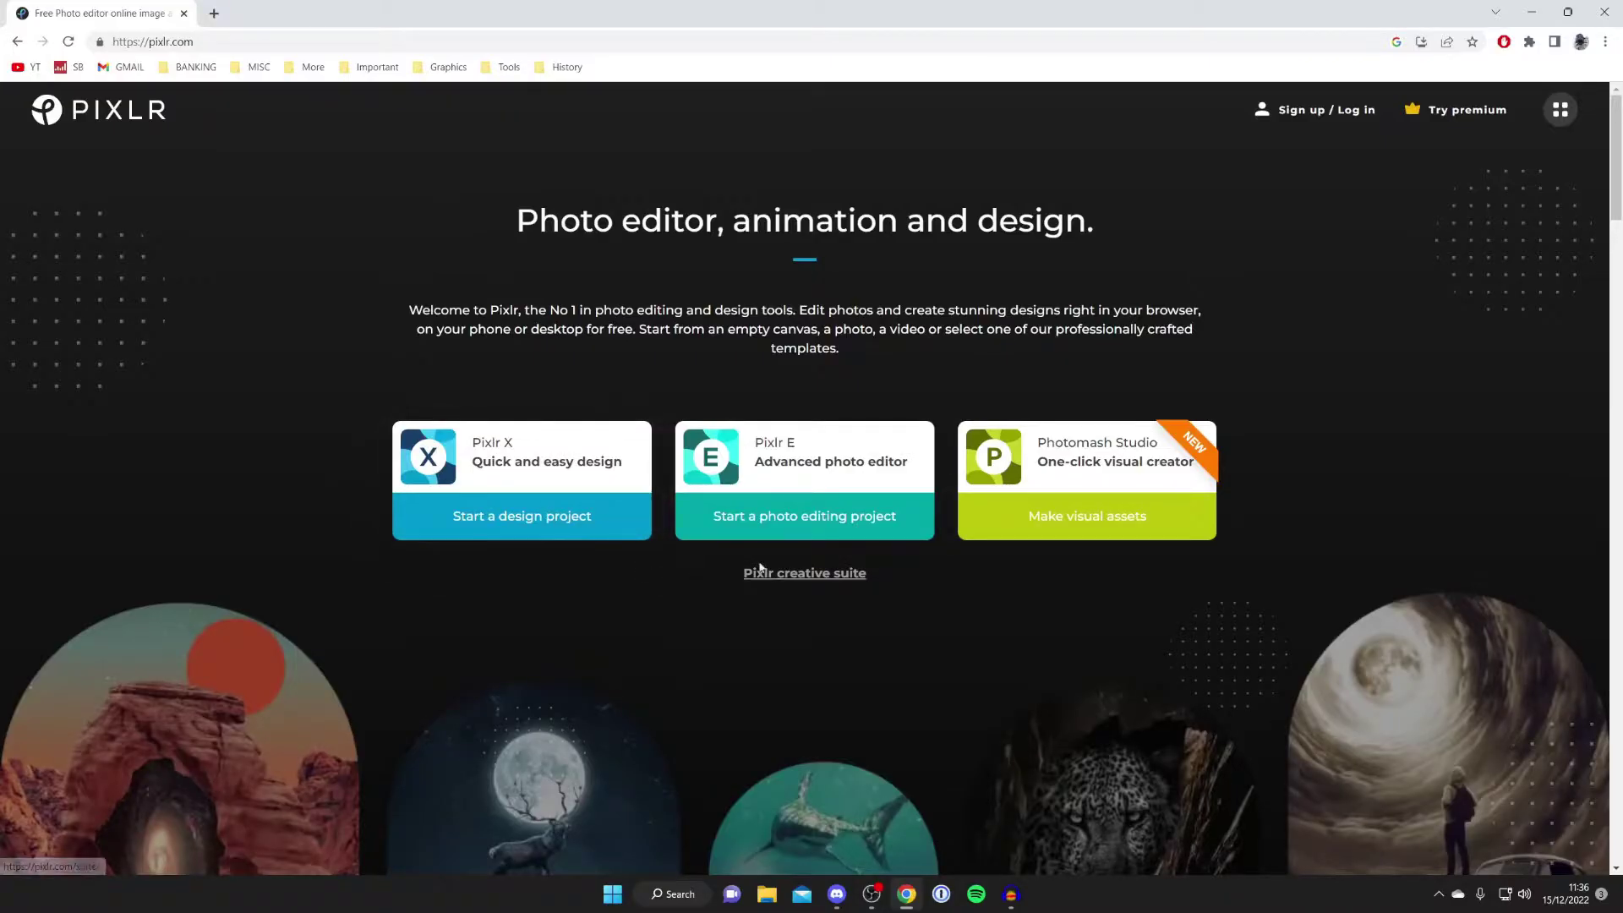
Step: Launch the Pixlr E photo editor and bring up its Create new dialog
click(802, 521)
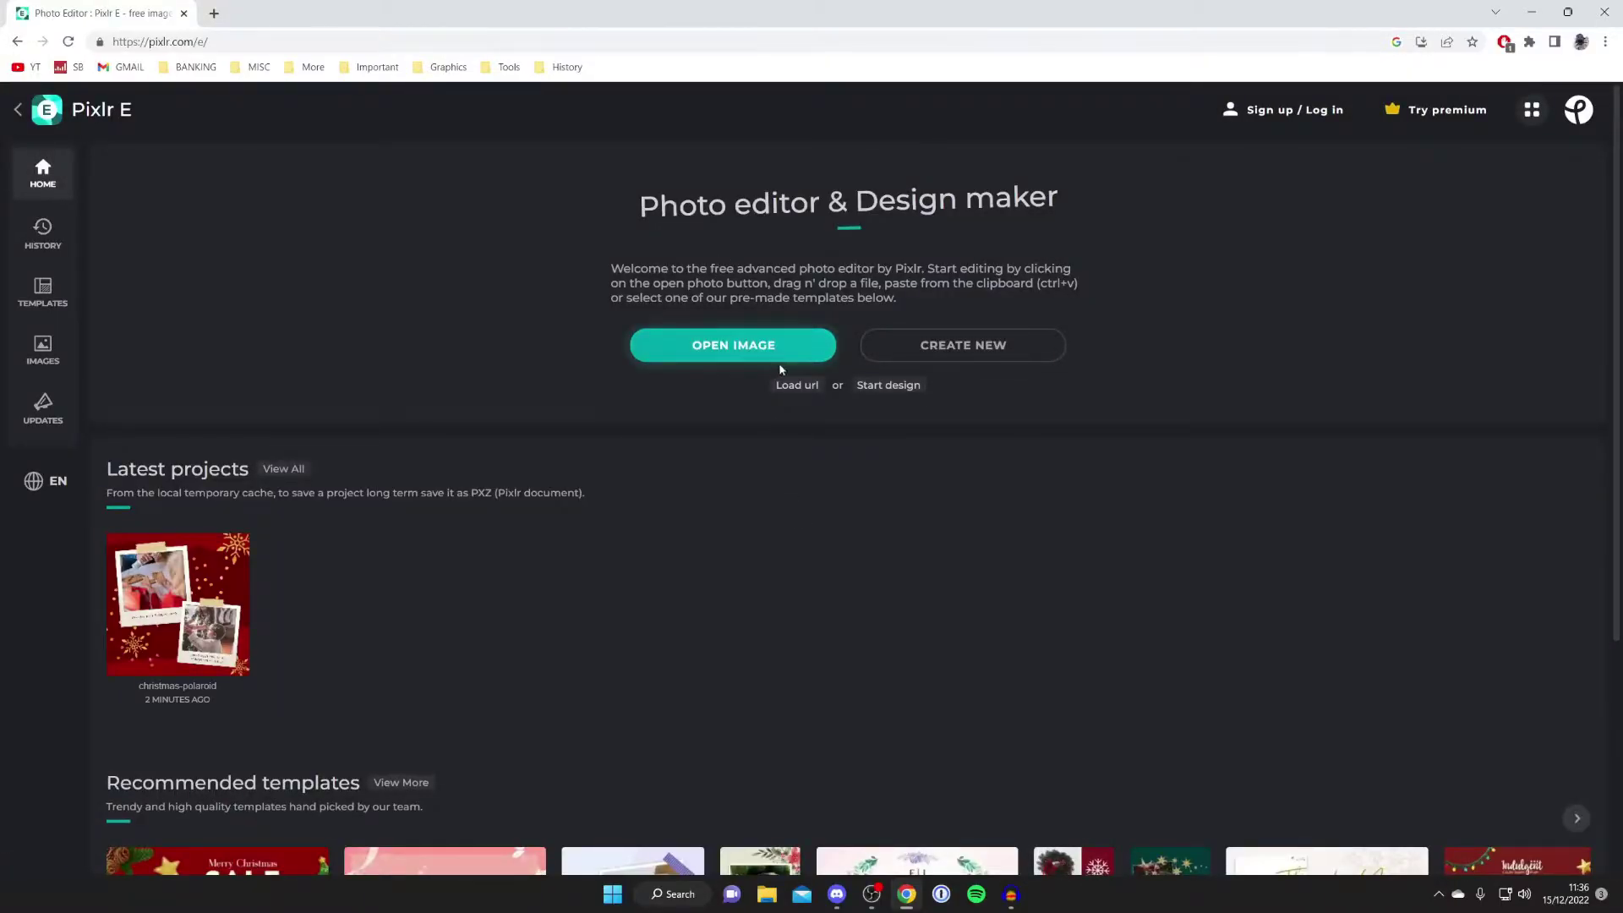
click(961, 348)
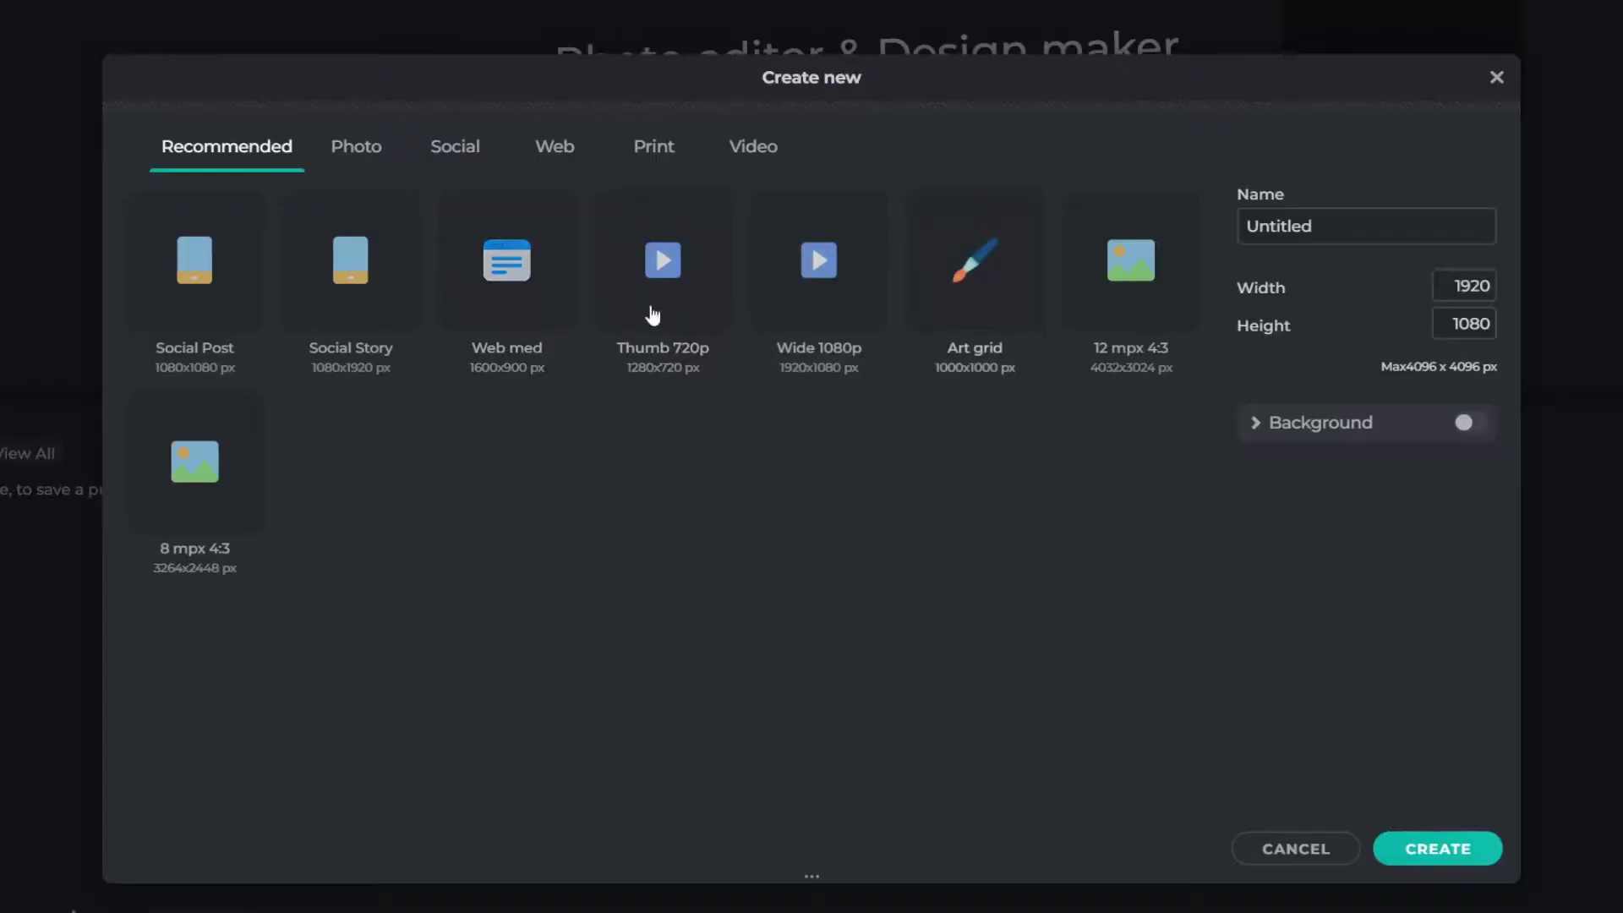
Step: Create a transparent 1280 x 720 canvas from the Thumb 720p preset
click(674, 266)
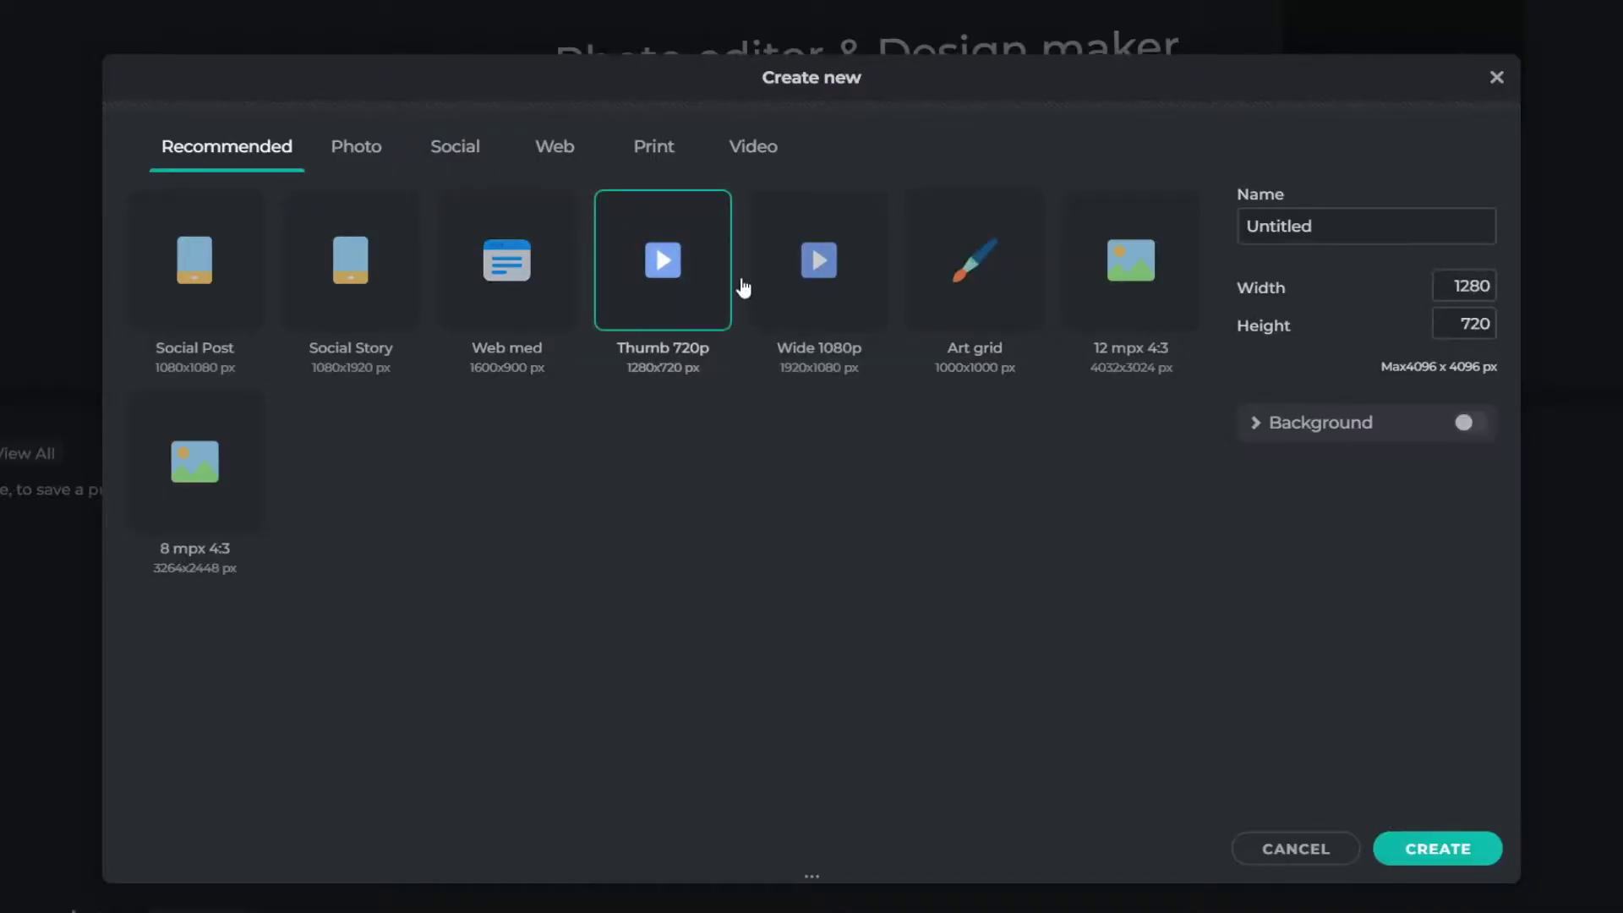
click(1458, 848)
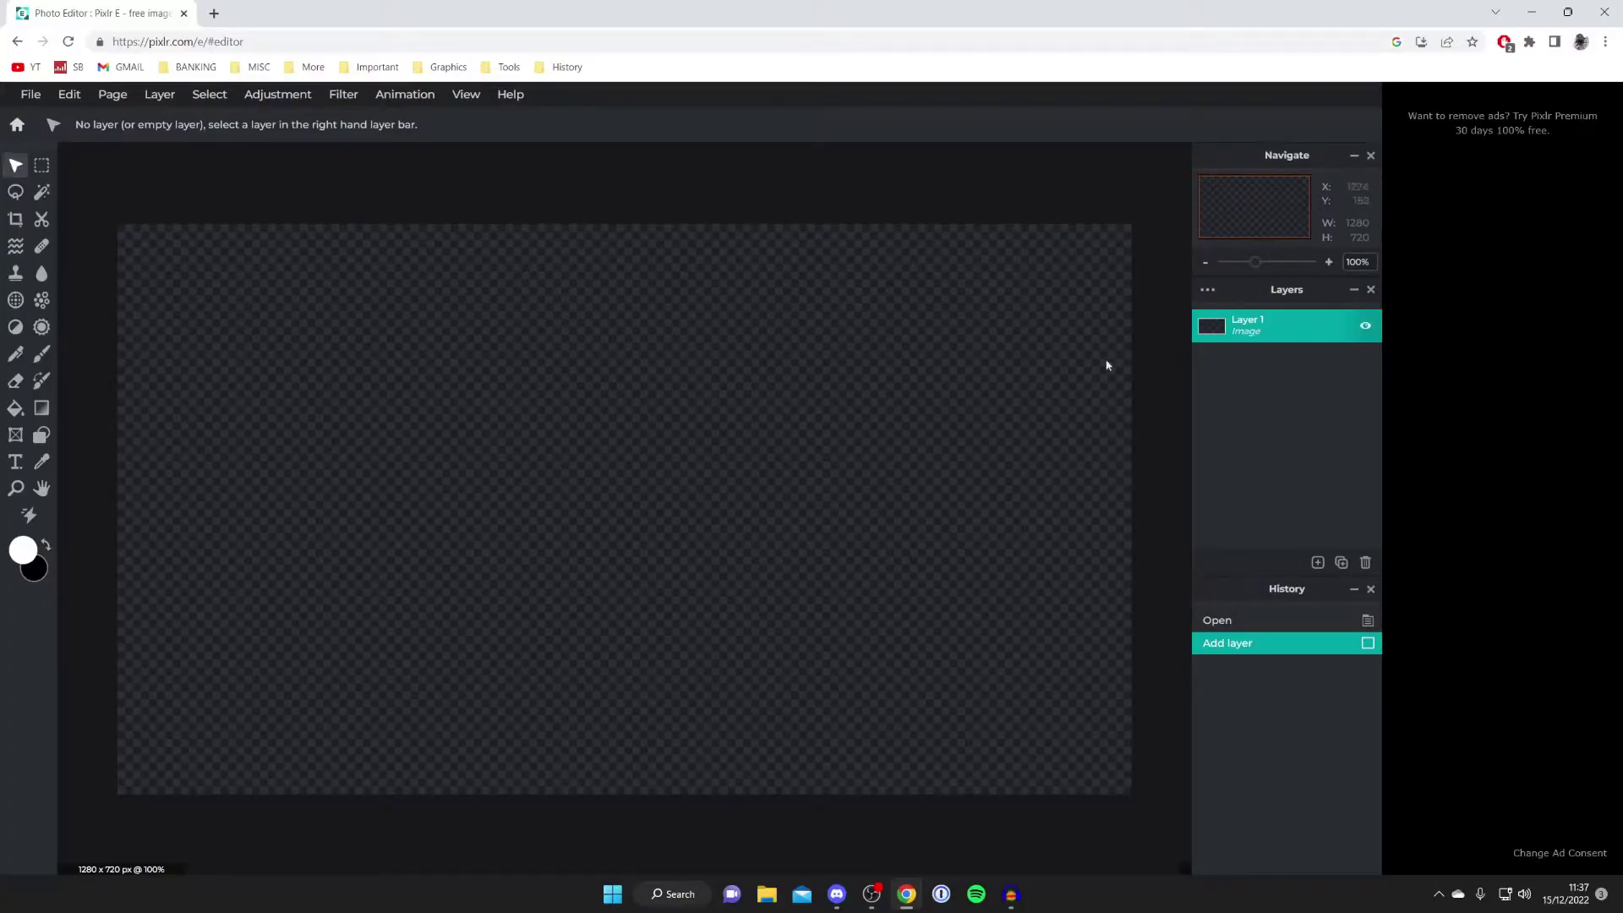
Step: Add an empty layer and set the Gradient tool's start stop to bright blue #0091FF
click(1317, 563)
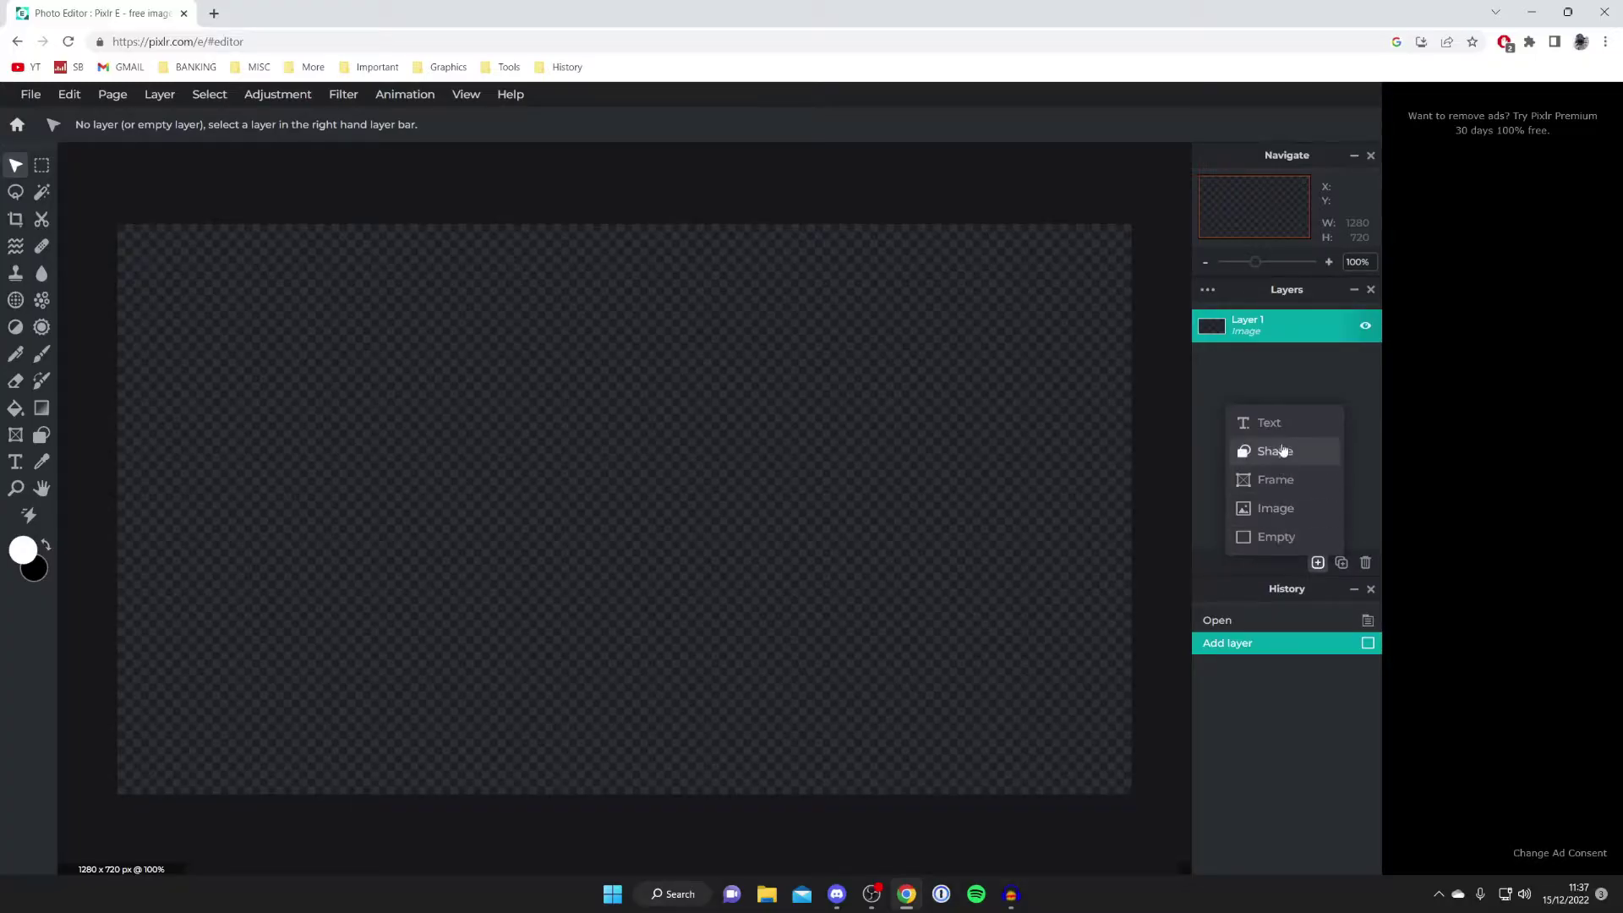
click(1290, 540)
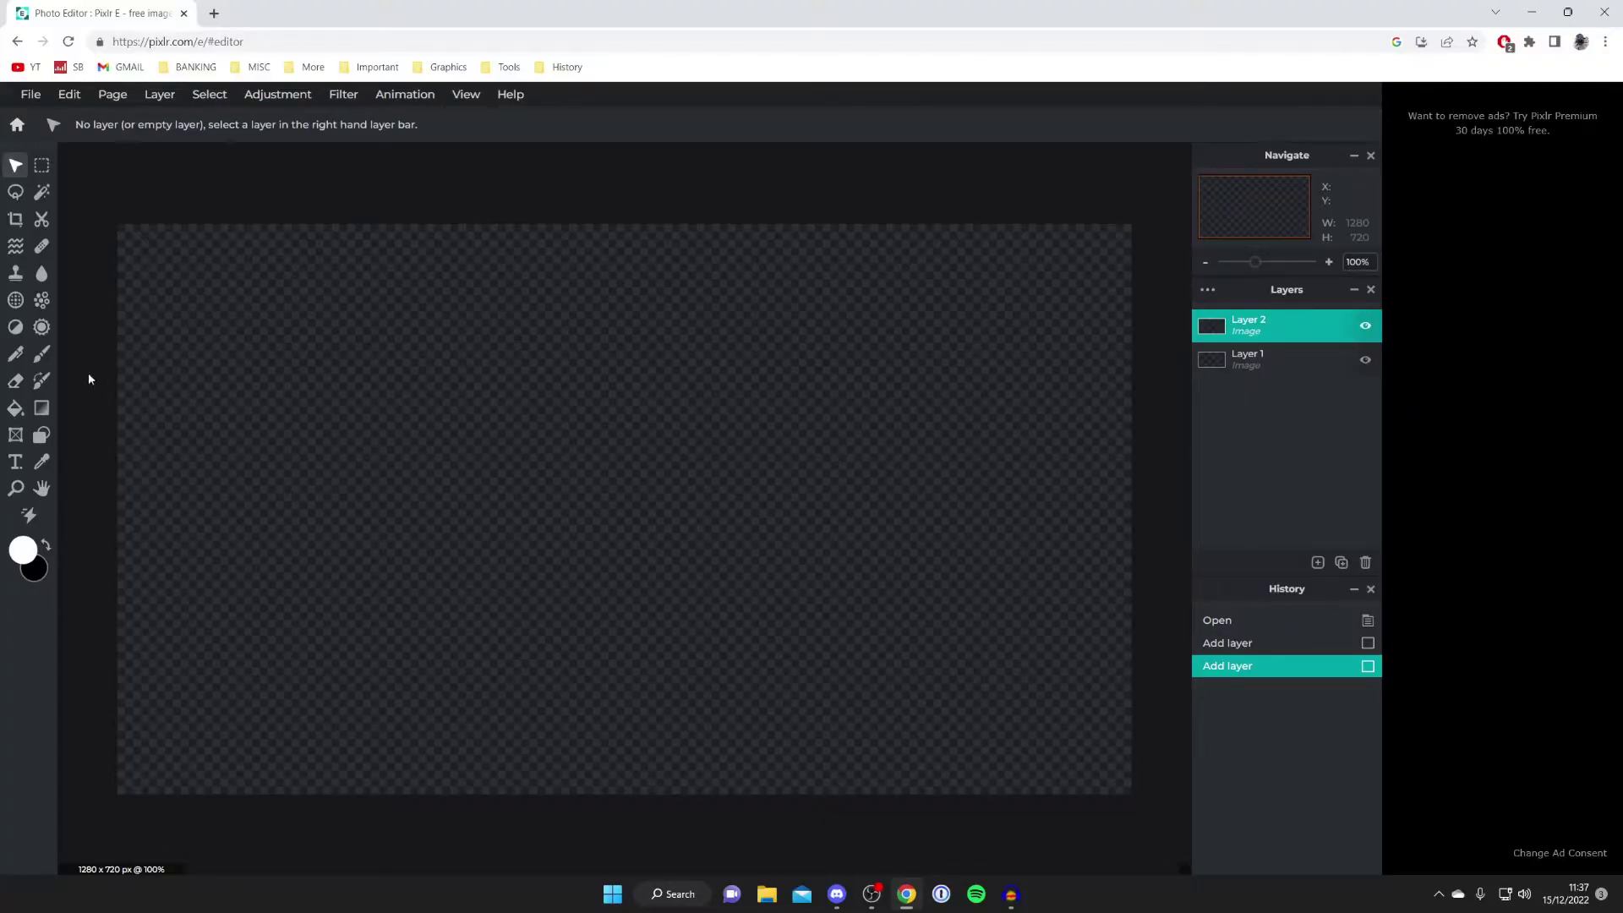
click(44, 409)
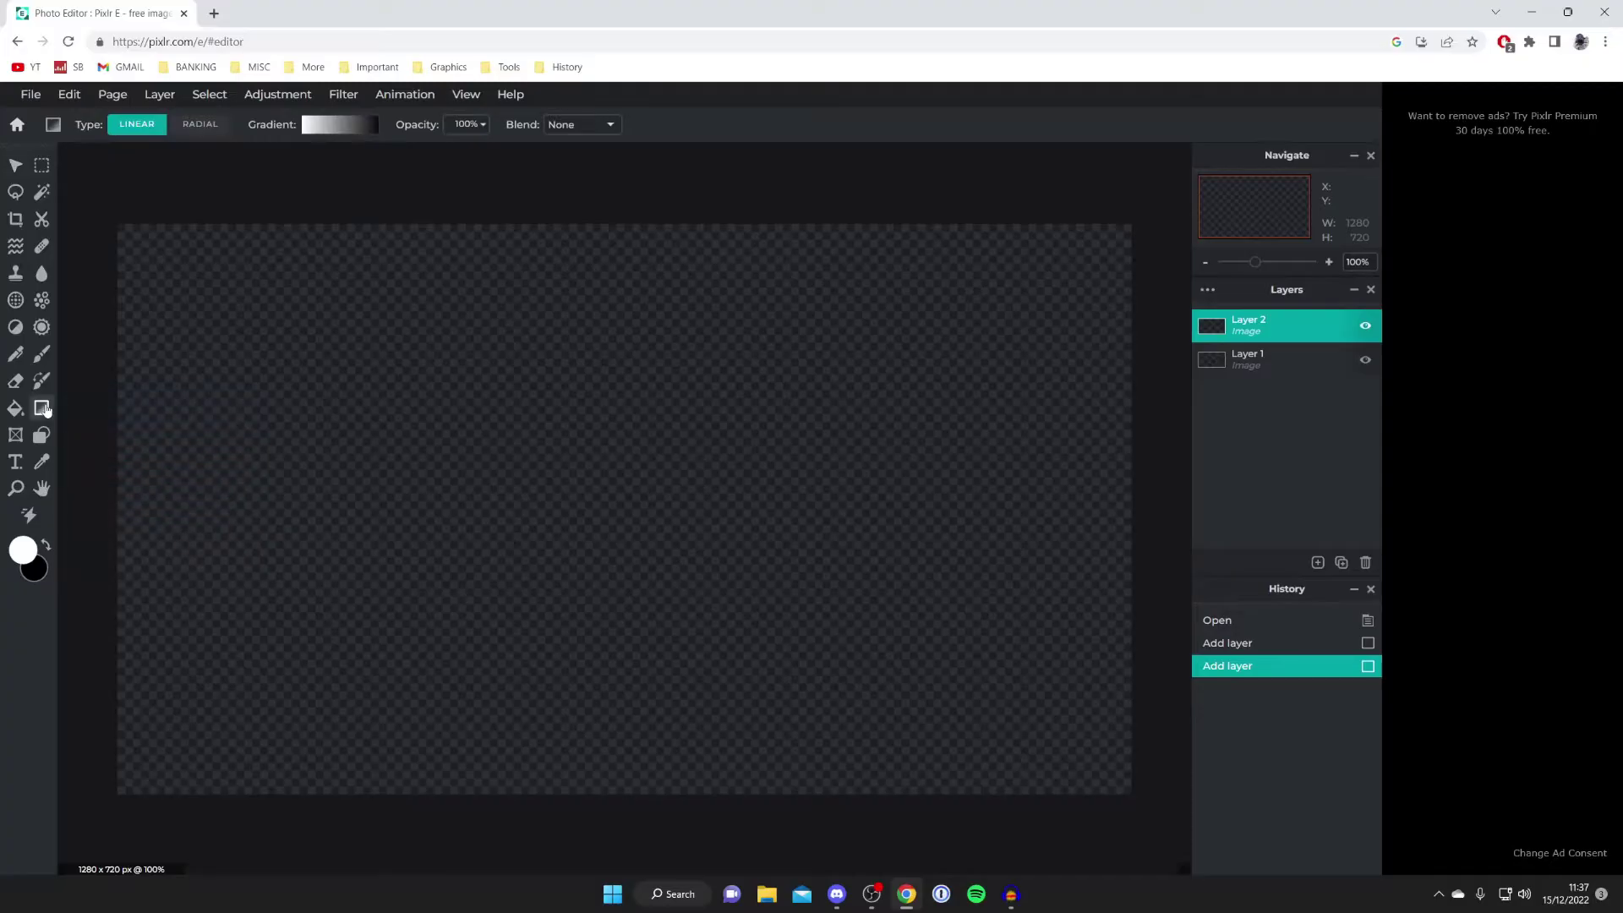
click(325, 127)
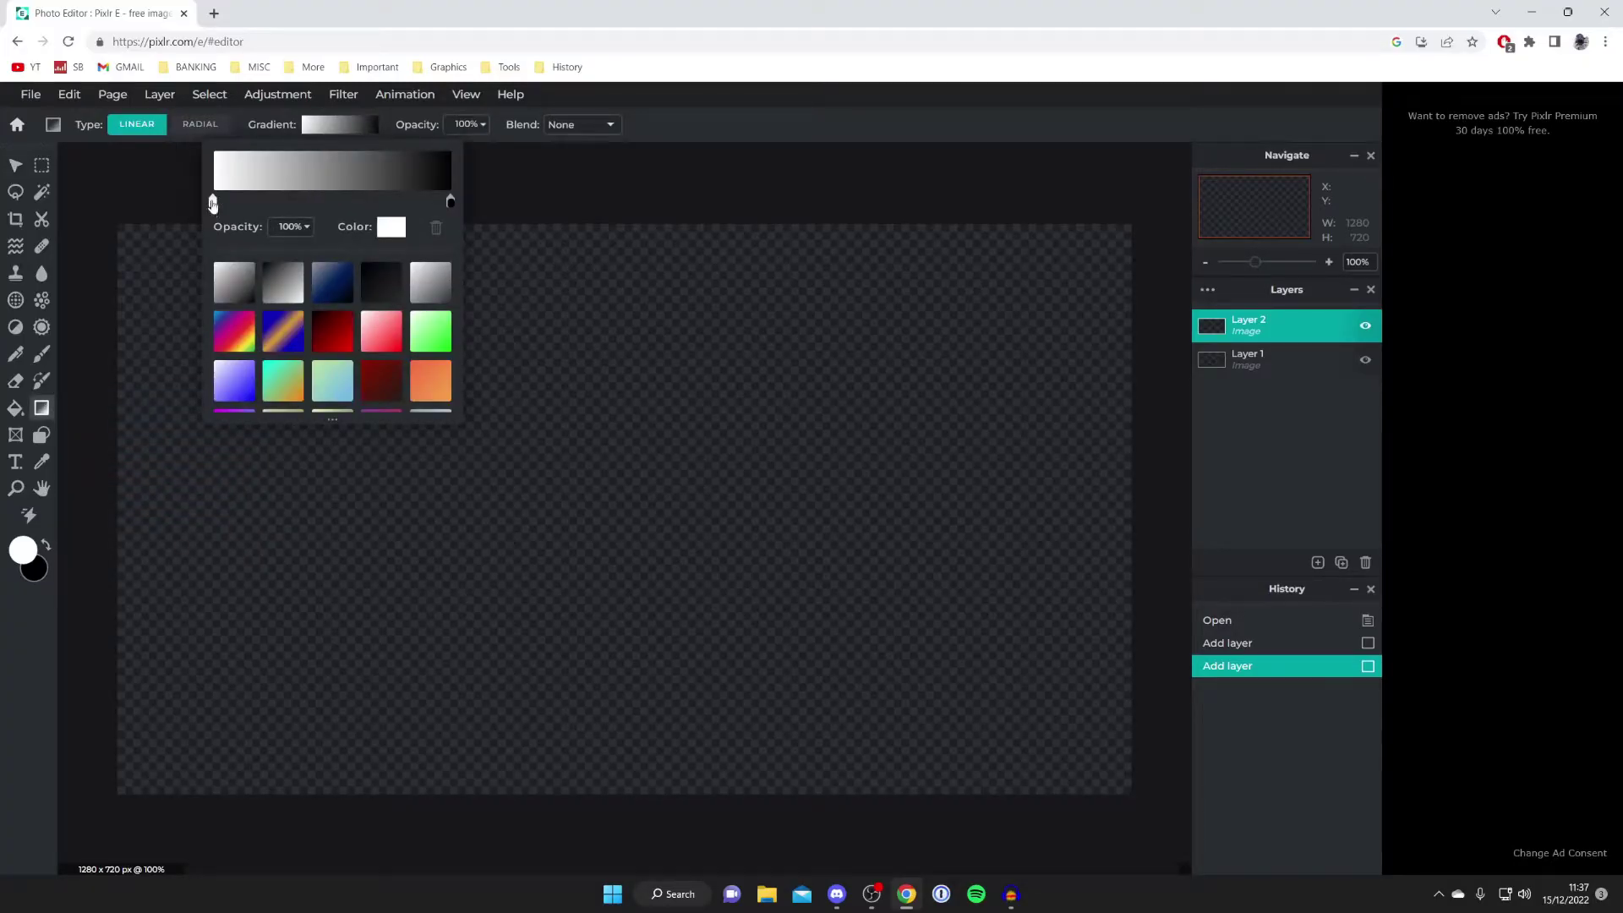
click(391, 225)
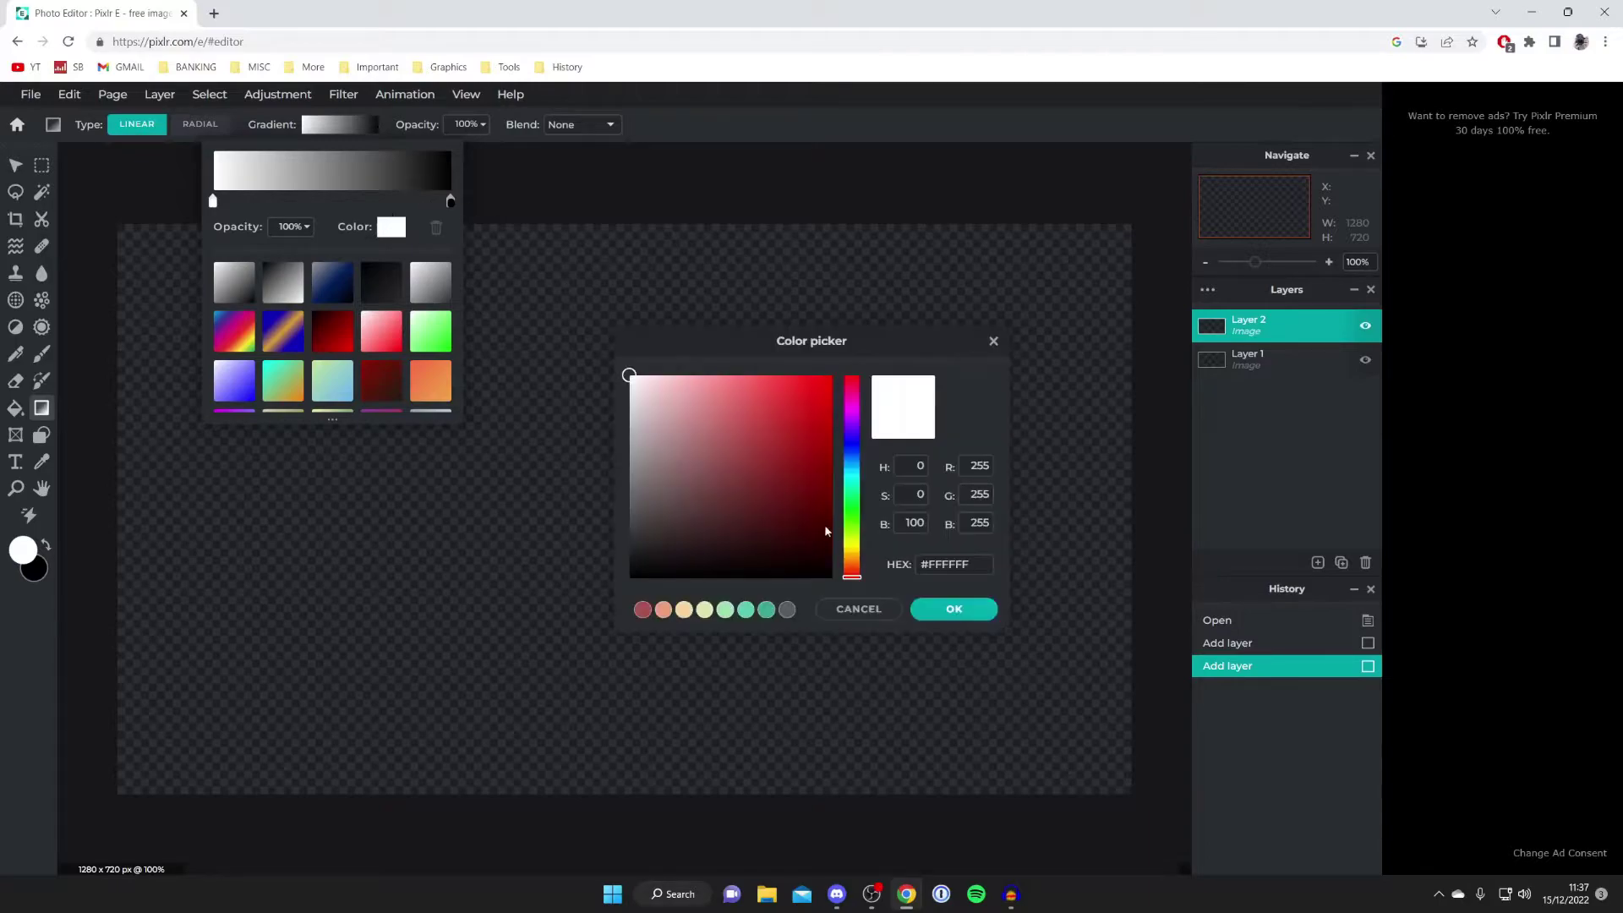
drag(845, 489, 856, 461)
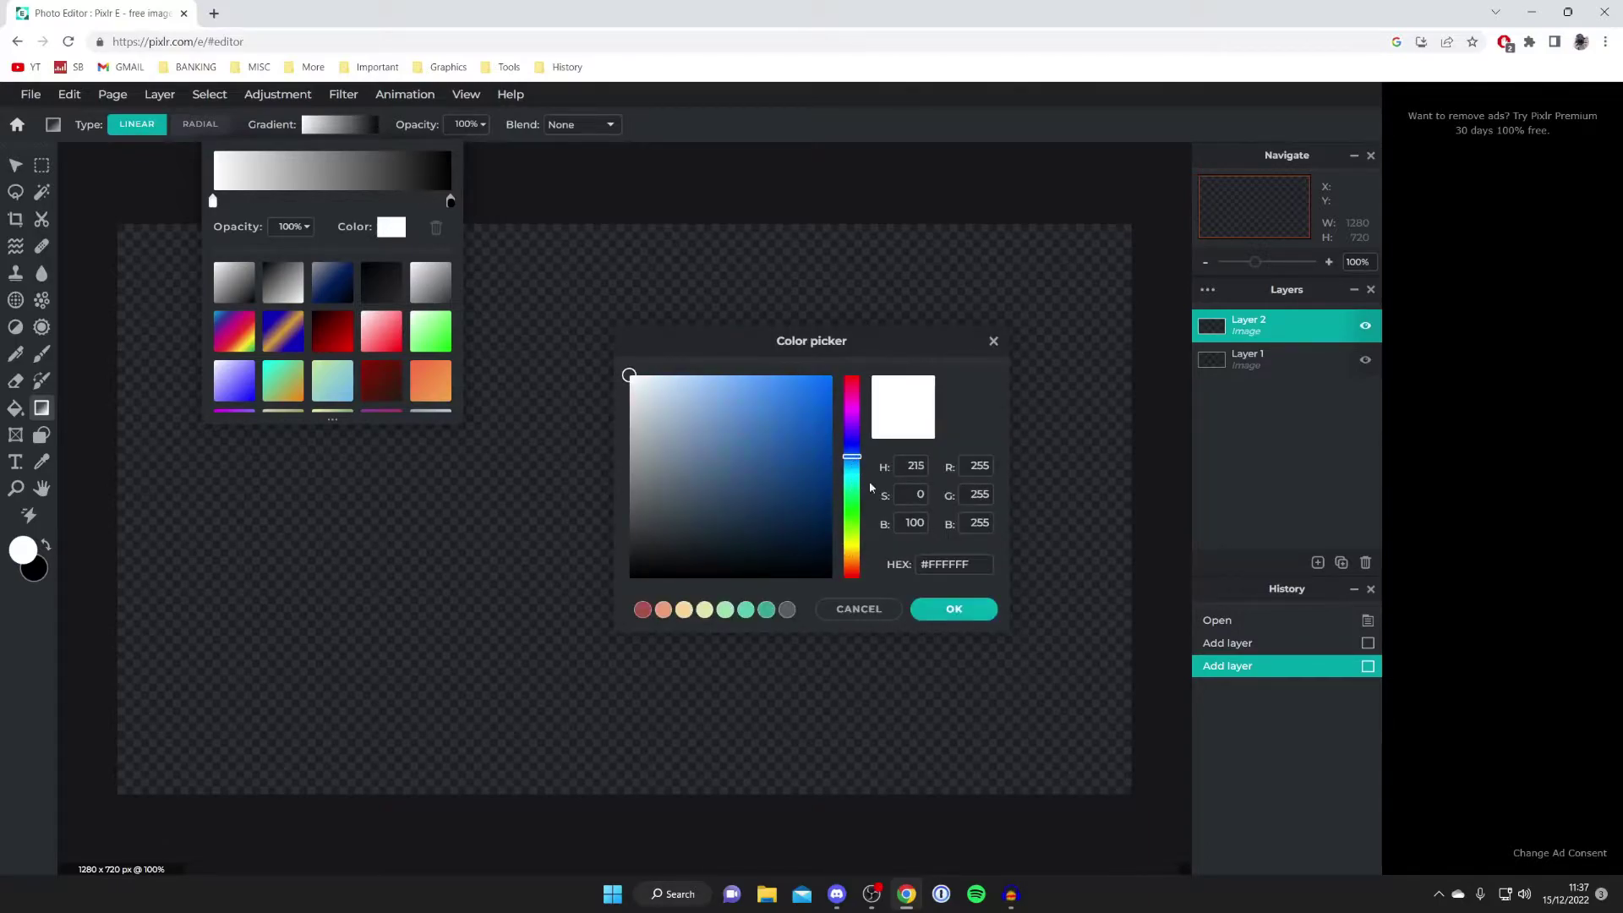
drag(771, 408, 832, 375)
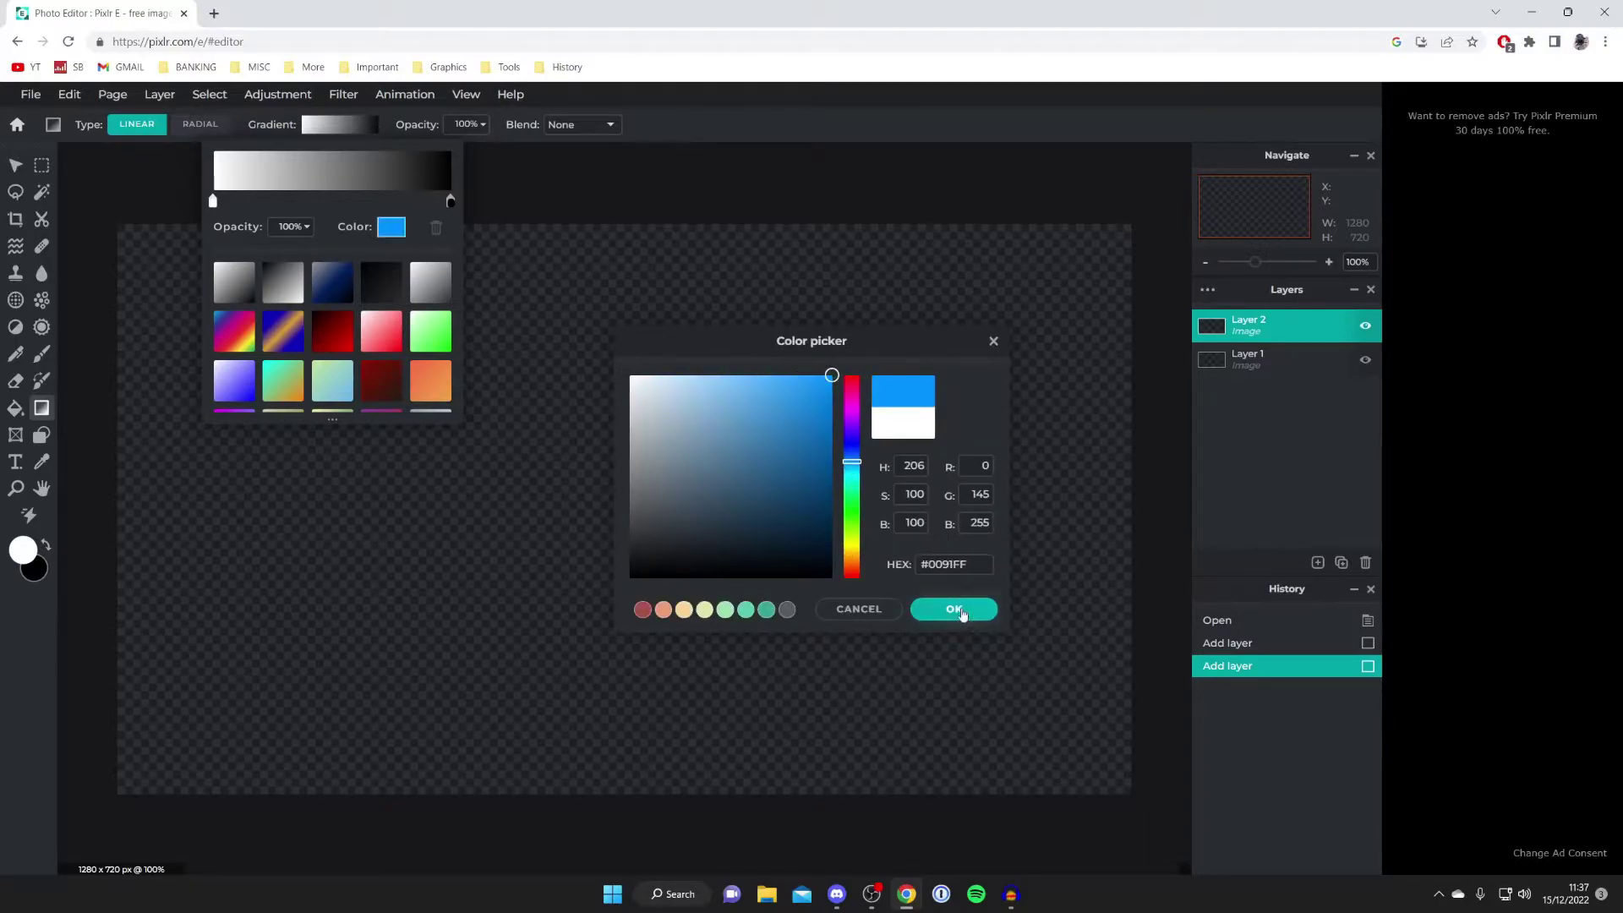
click(953, 609)
Step: Set the gradient's end stop to cyan #00E1FF and drag it across the whole canvas
click(450, 203)
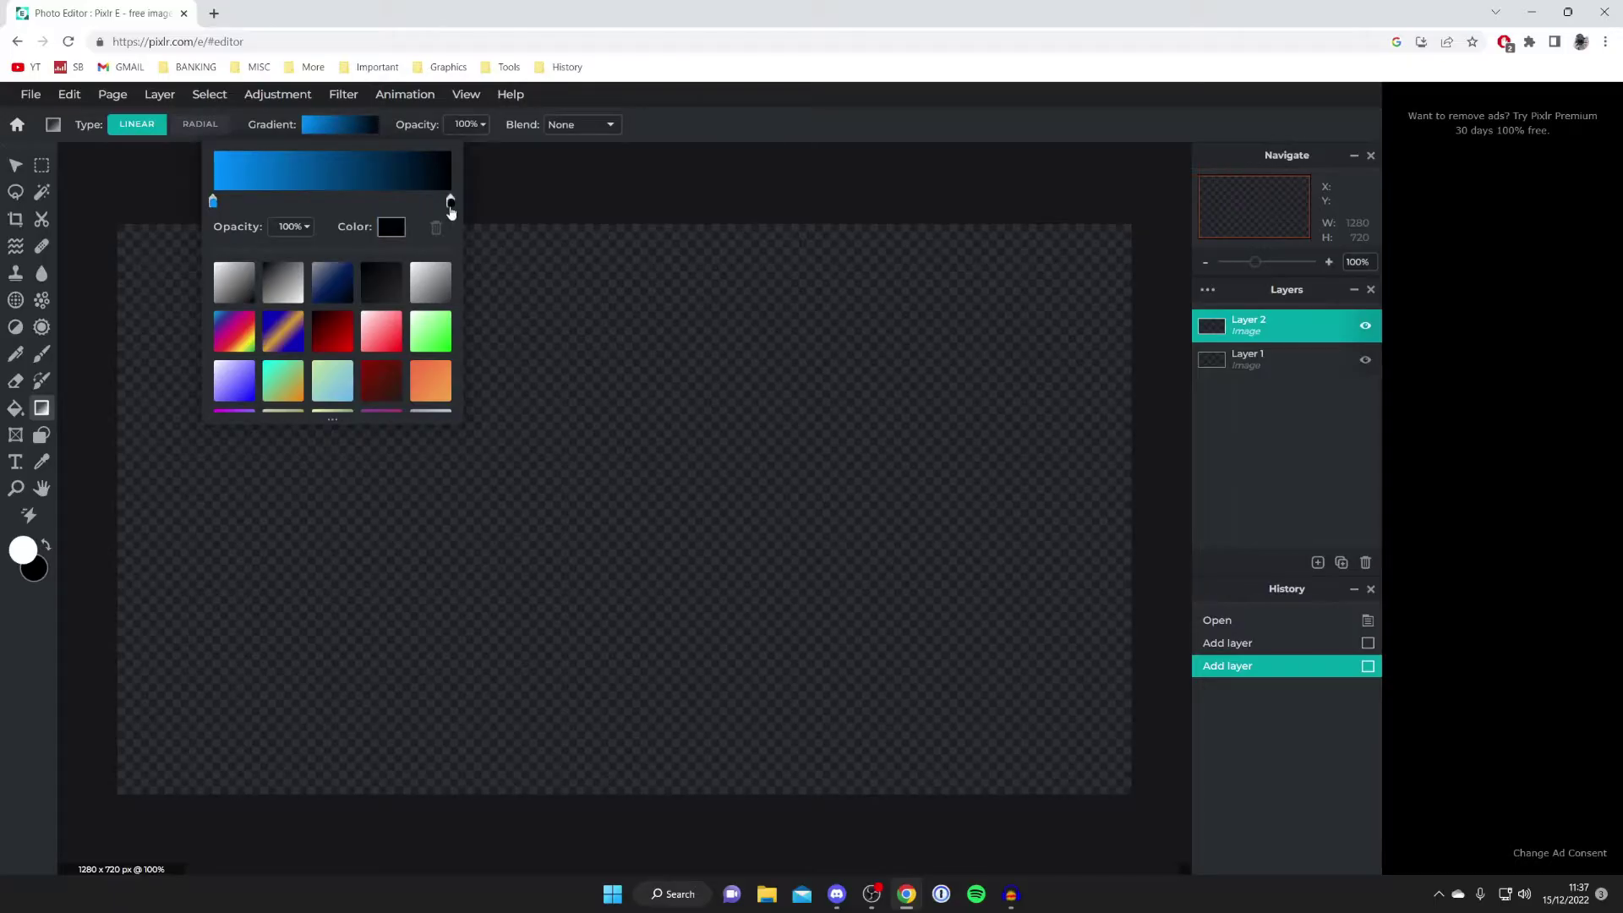
click(391, 227)
click(852, 475)
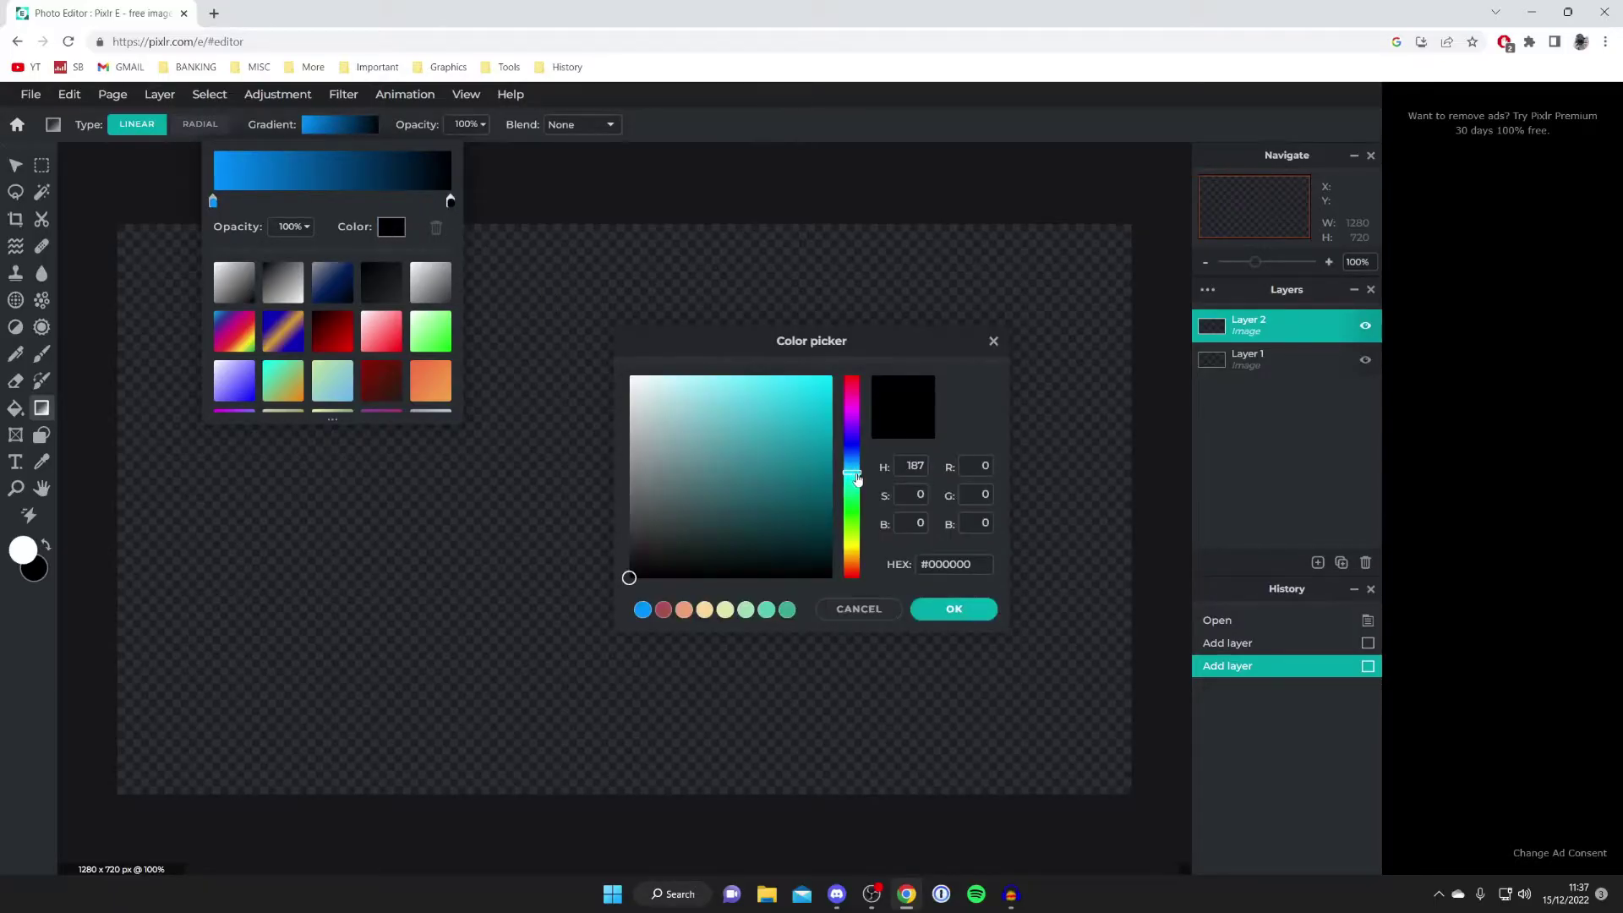
drag(802, 446, 921, 293)
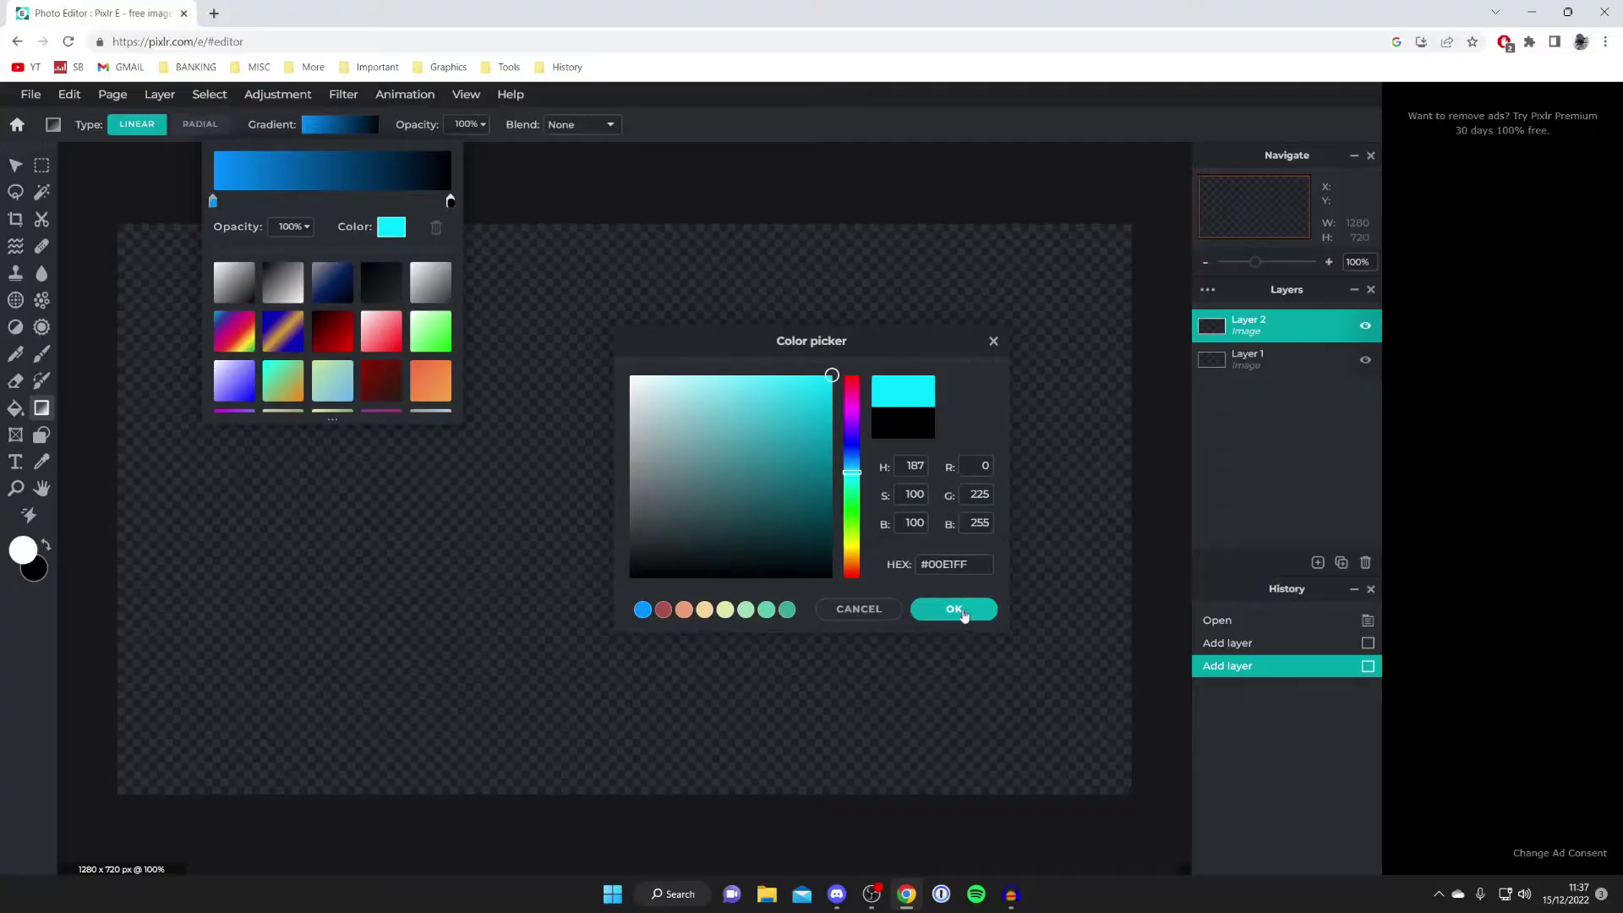
click(963, 613)
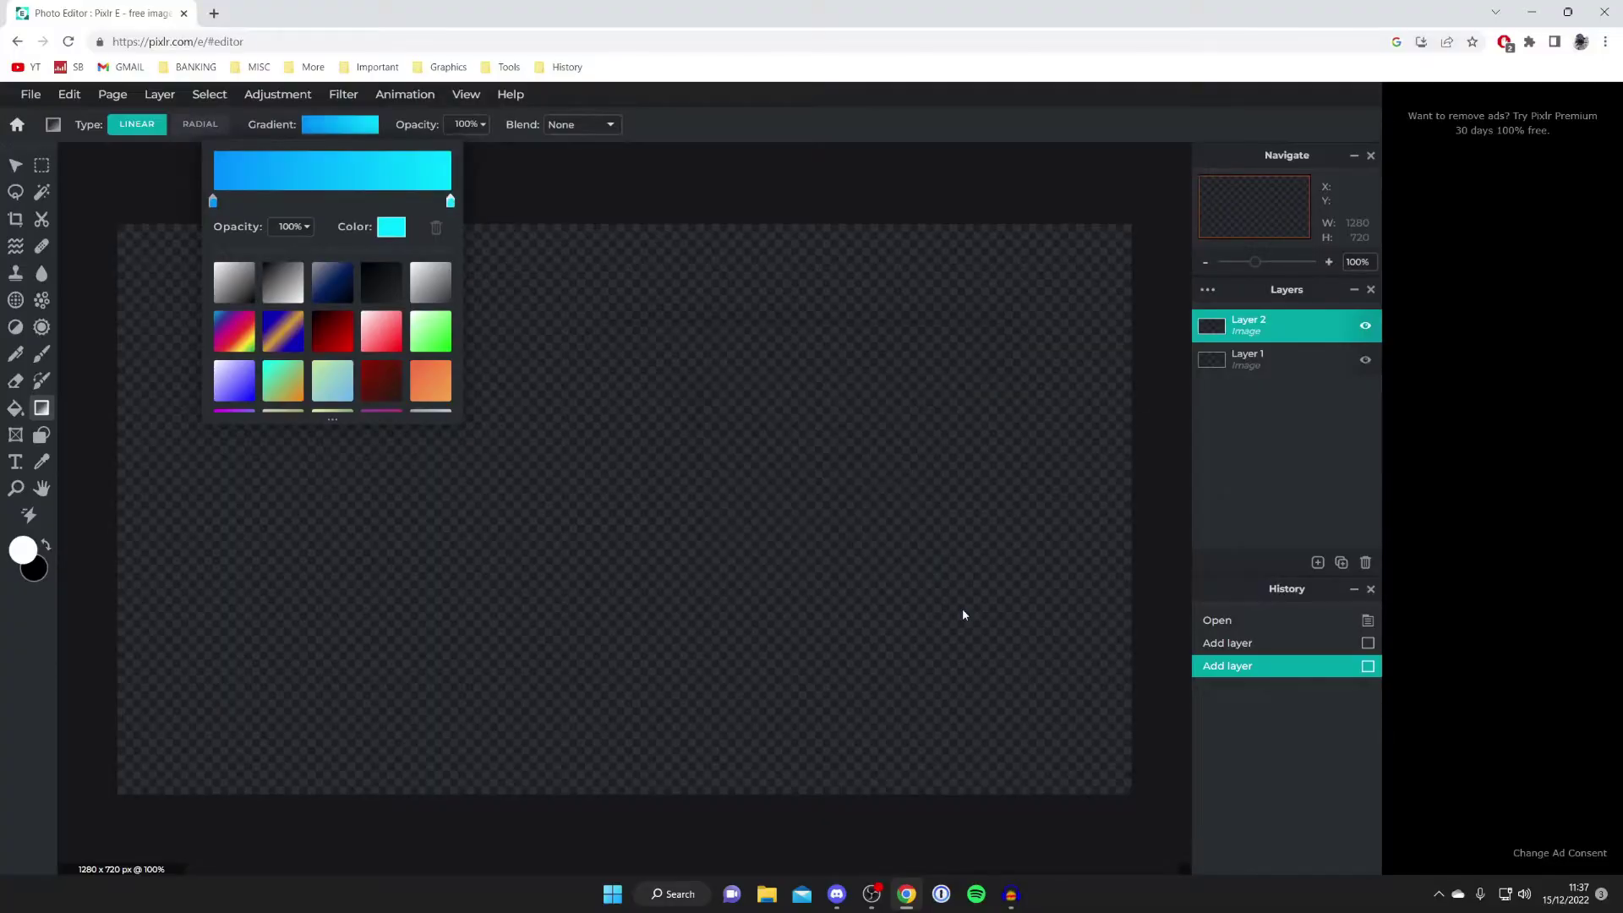
click(1088, 207)
drag(1142, 209, 107, 807)
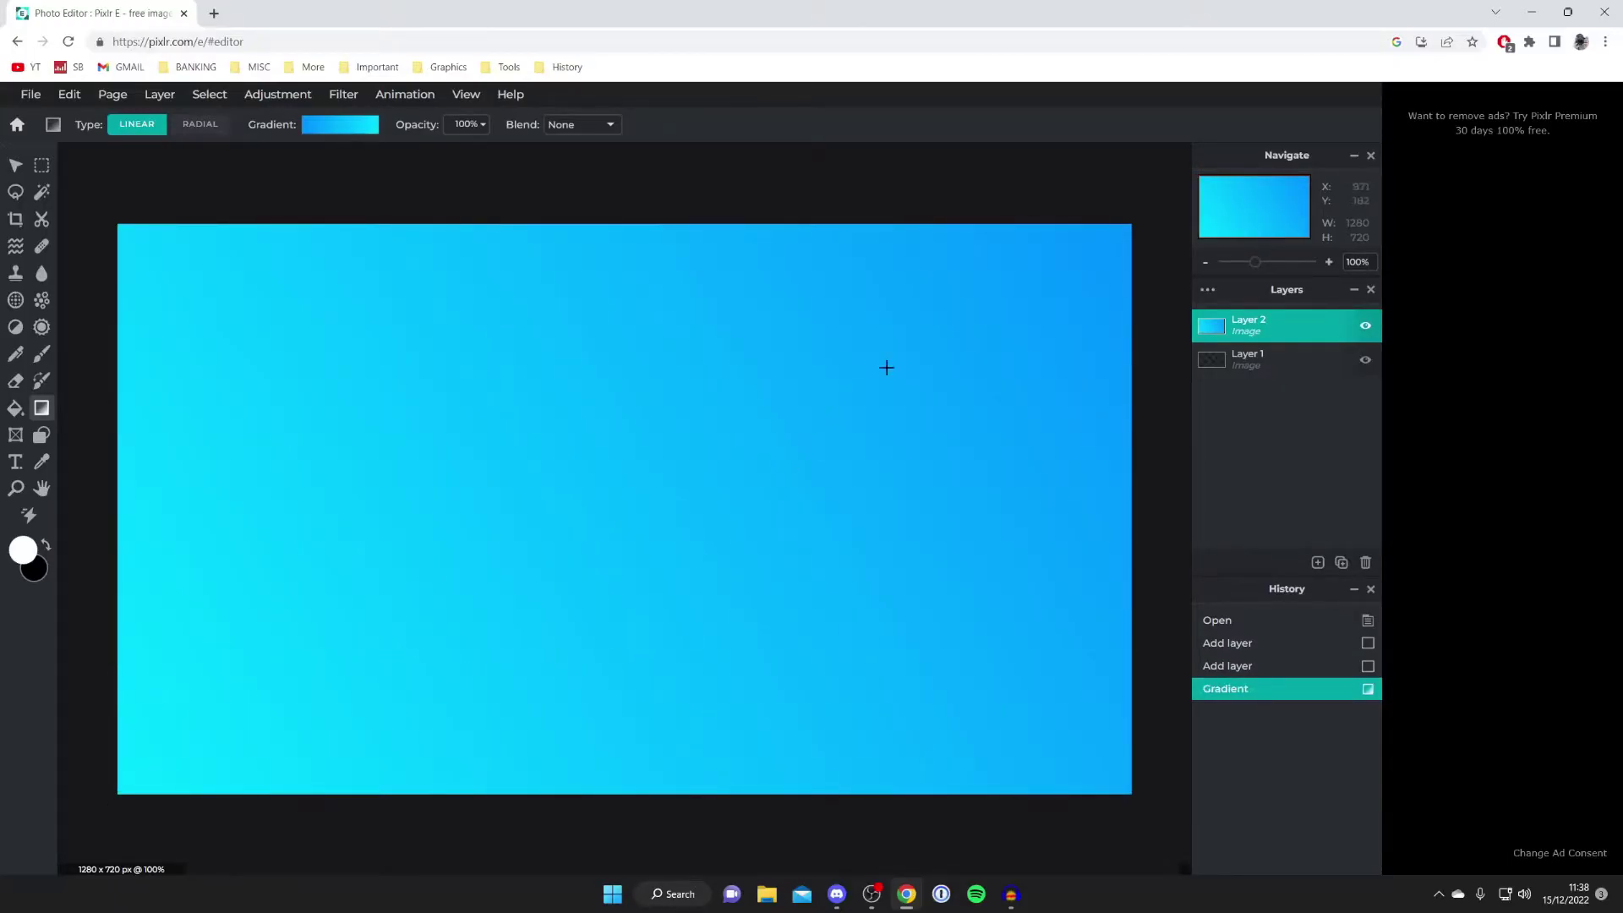
click(1318, 562)
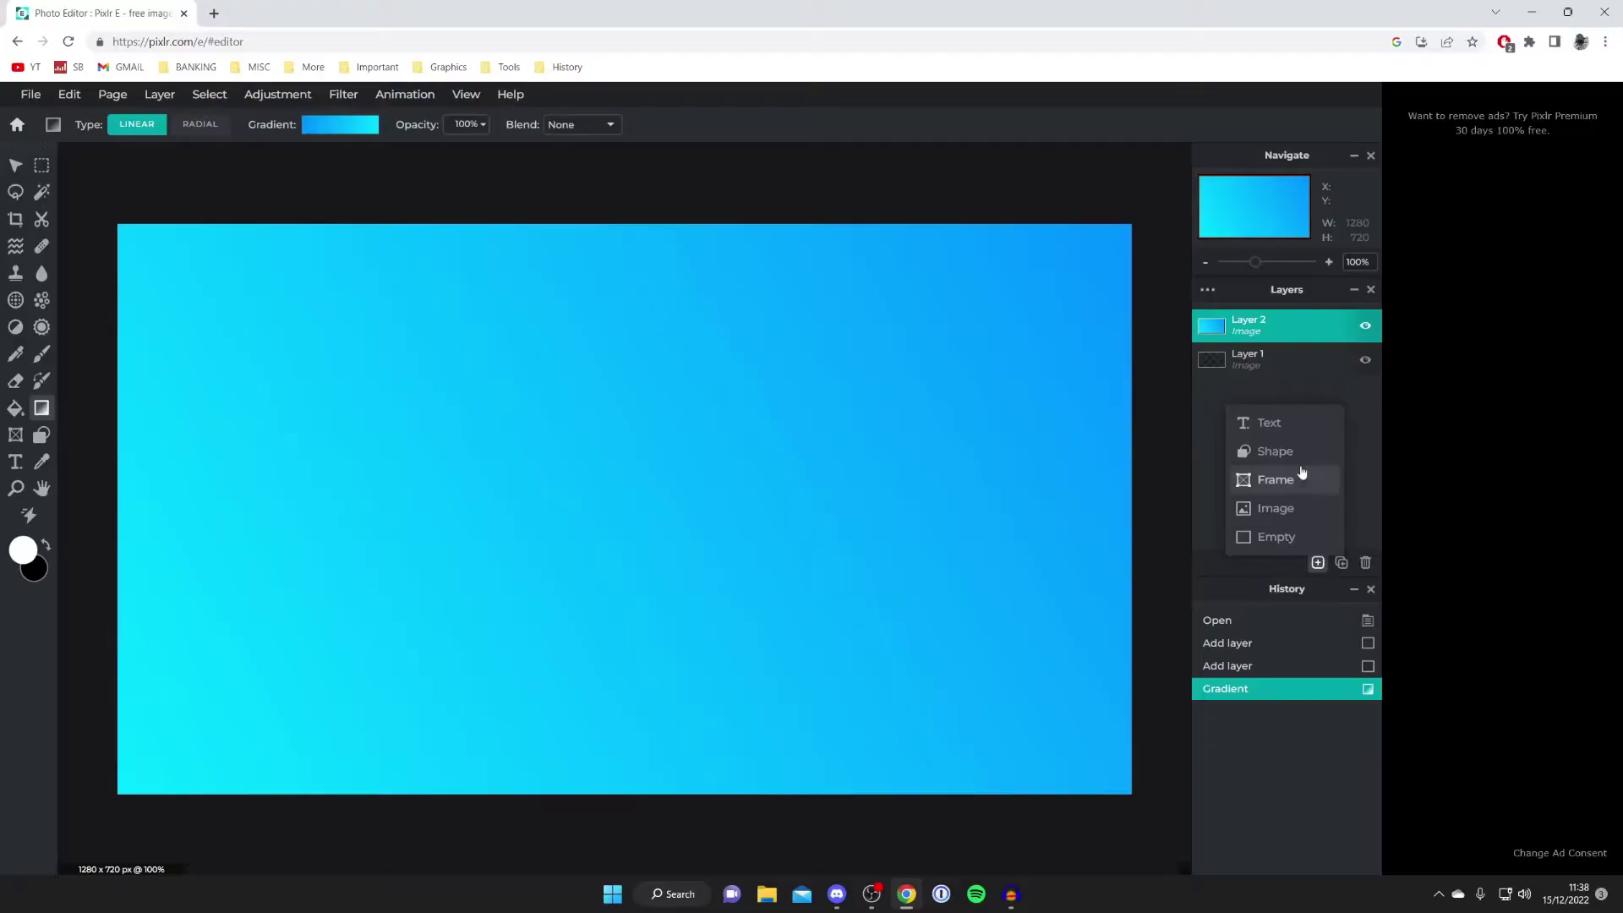
Step: Add a text layer, replace the Lorem ipsum placeholder with 'GuideRealm', and select all of it
click(1271, 424)
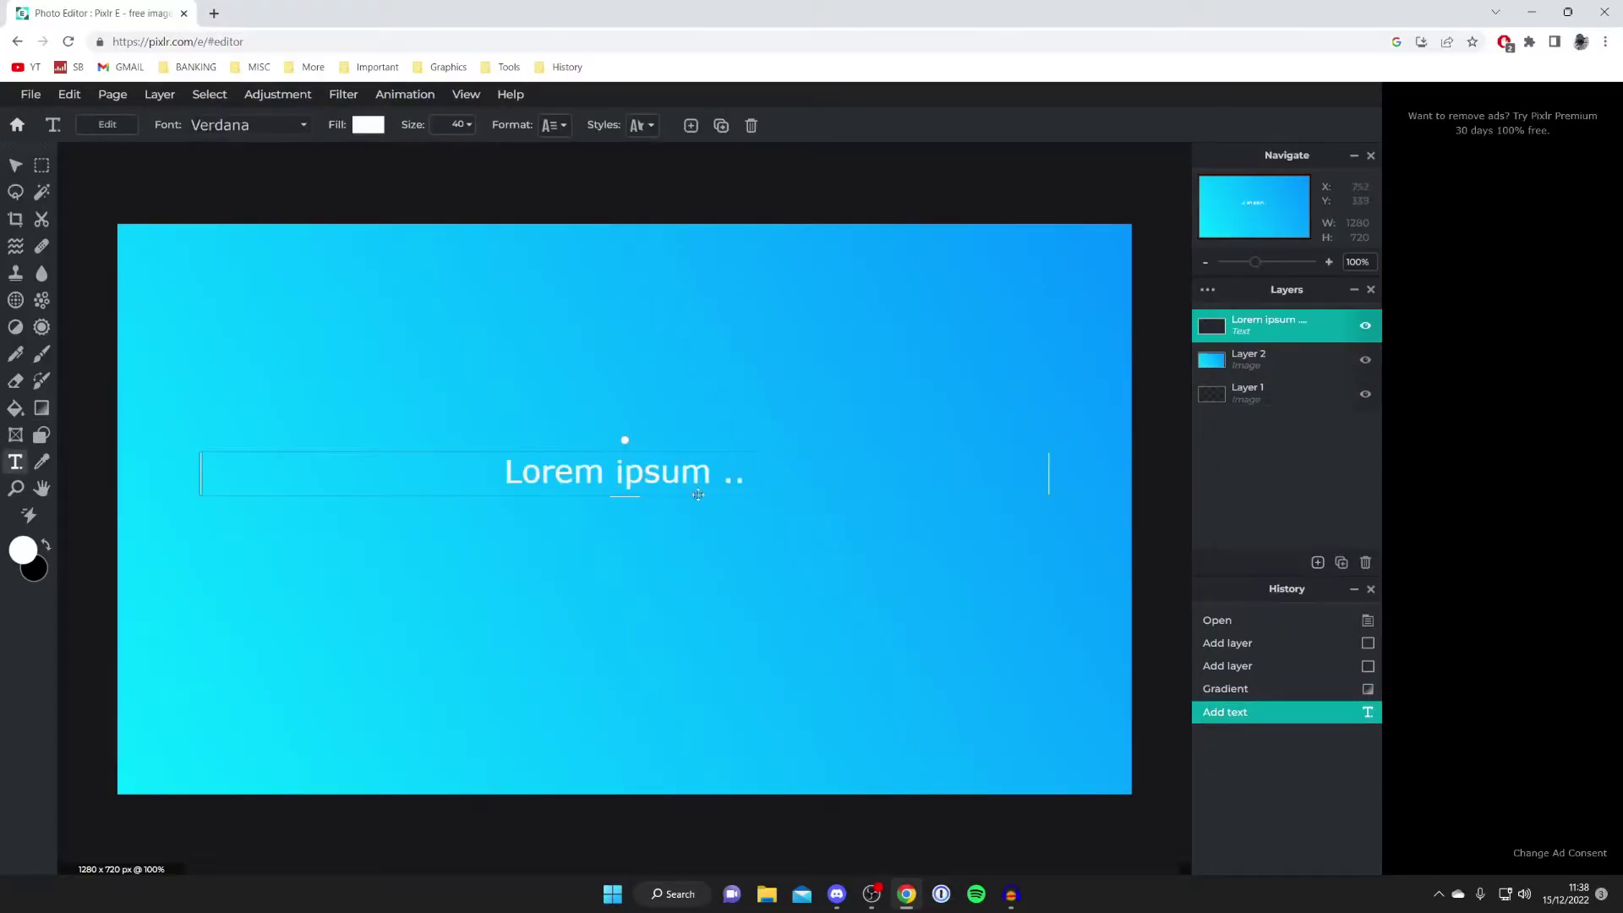
double_click(659, 474)
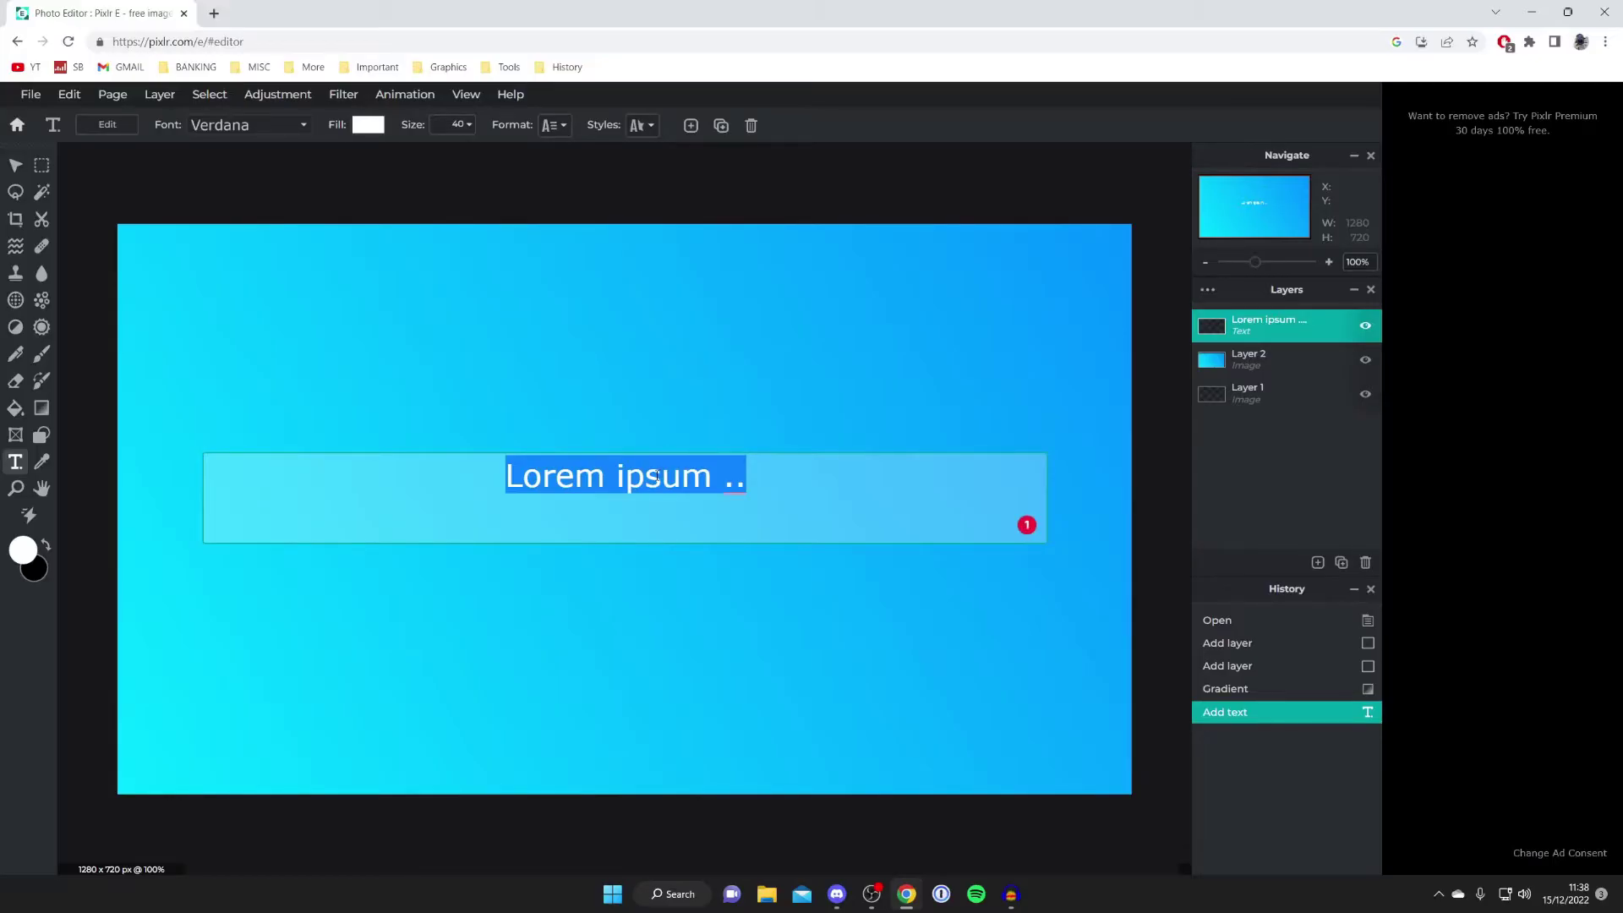
text(GuideRealm)
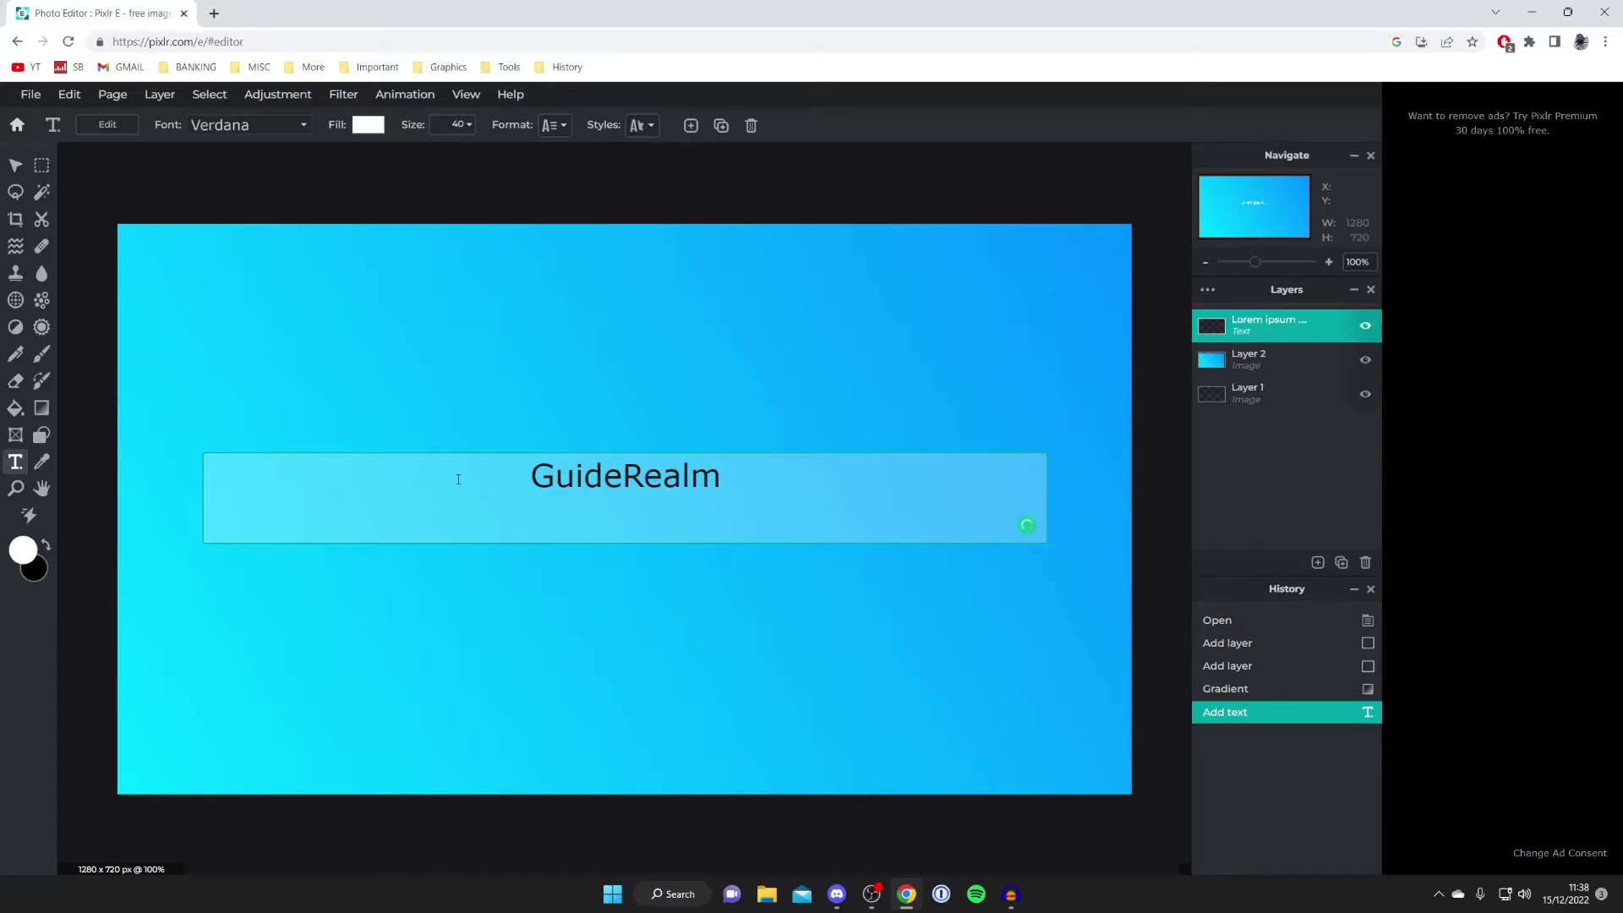
key(ctrl+a)
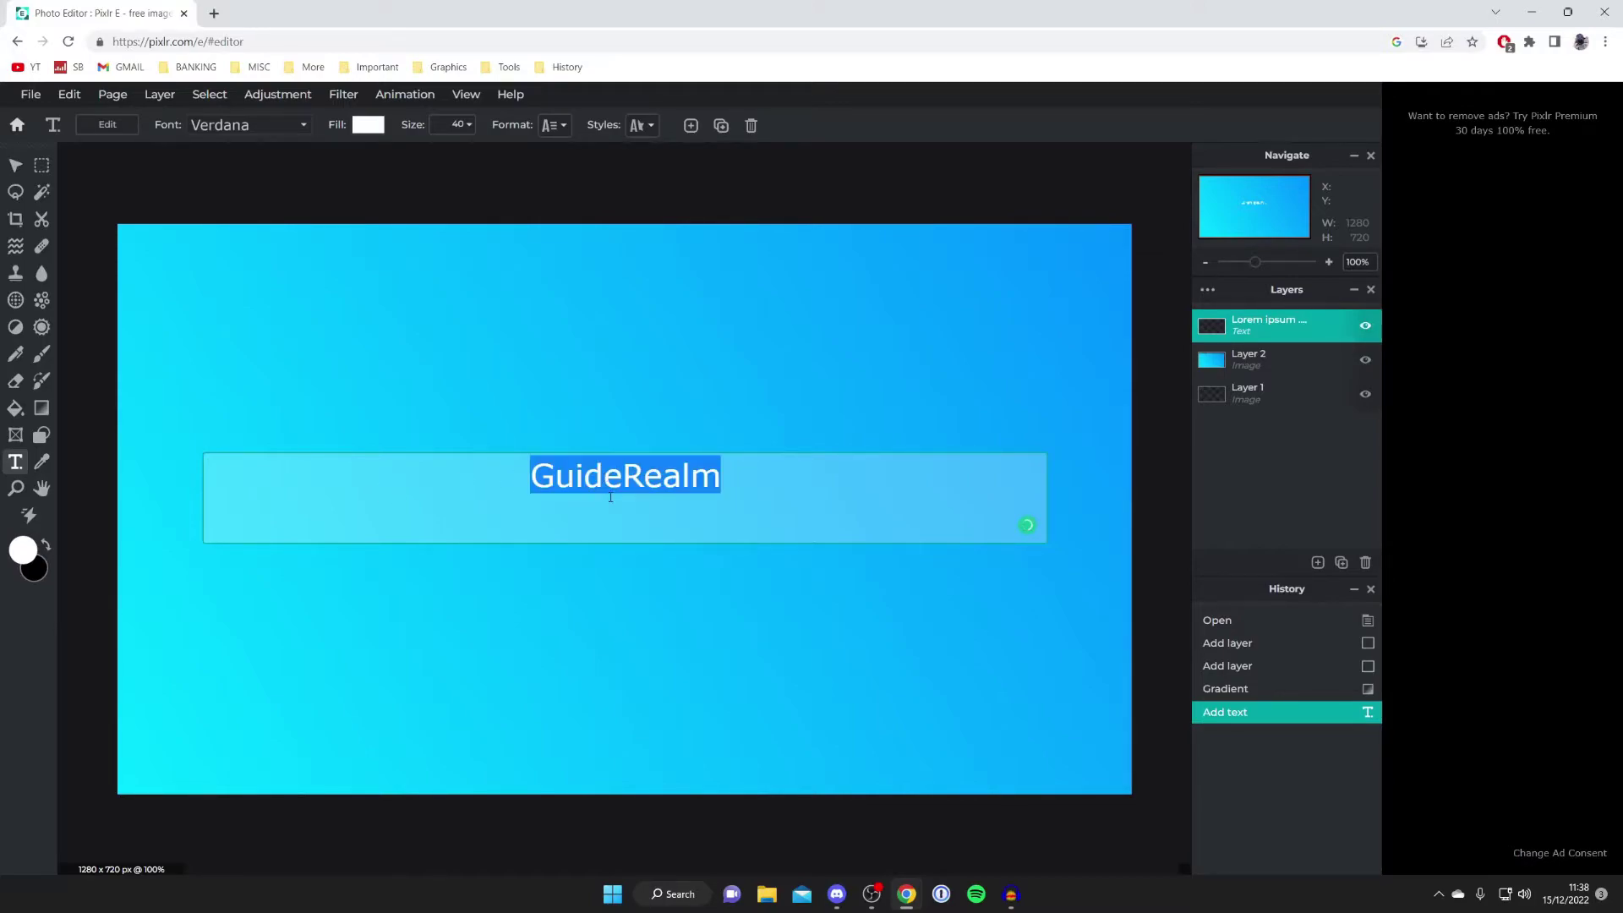
Step: Apply the DADDY DAY font to the selected GuideRealm text
click(300, 127)
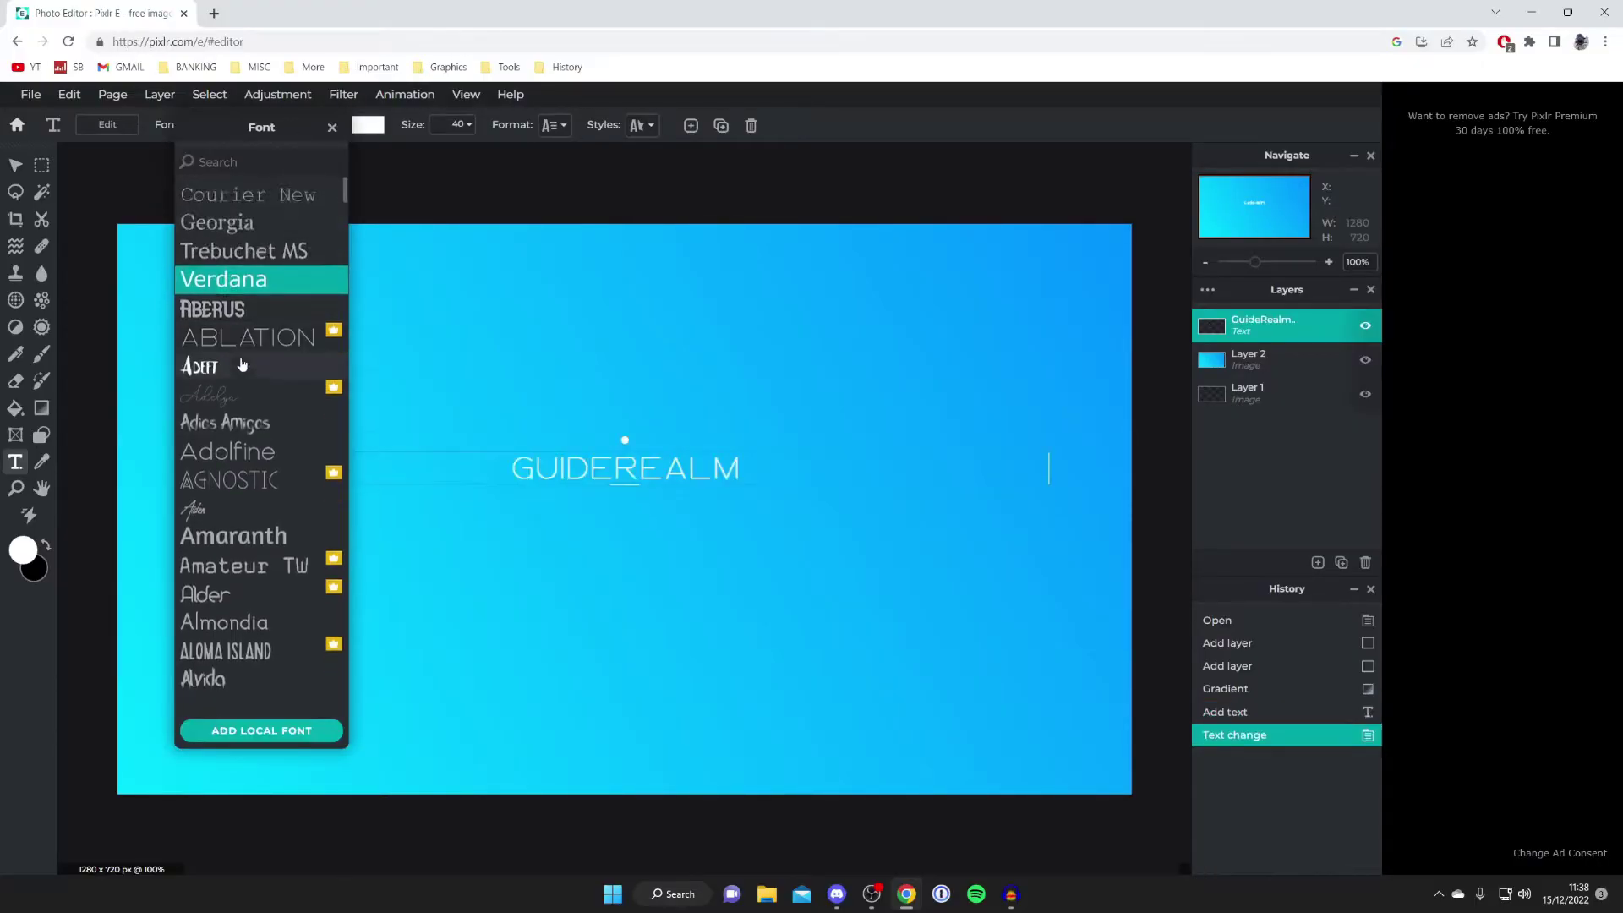
scroll(241, 359, down, 3)
scroll(242, 358, down, 2)
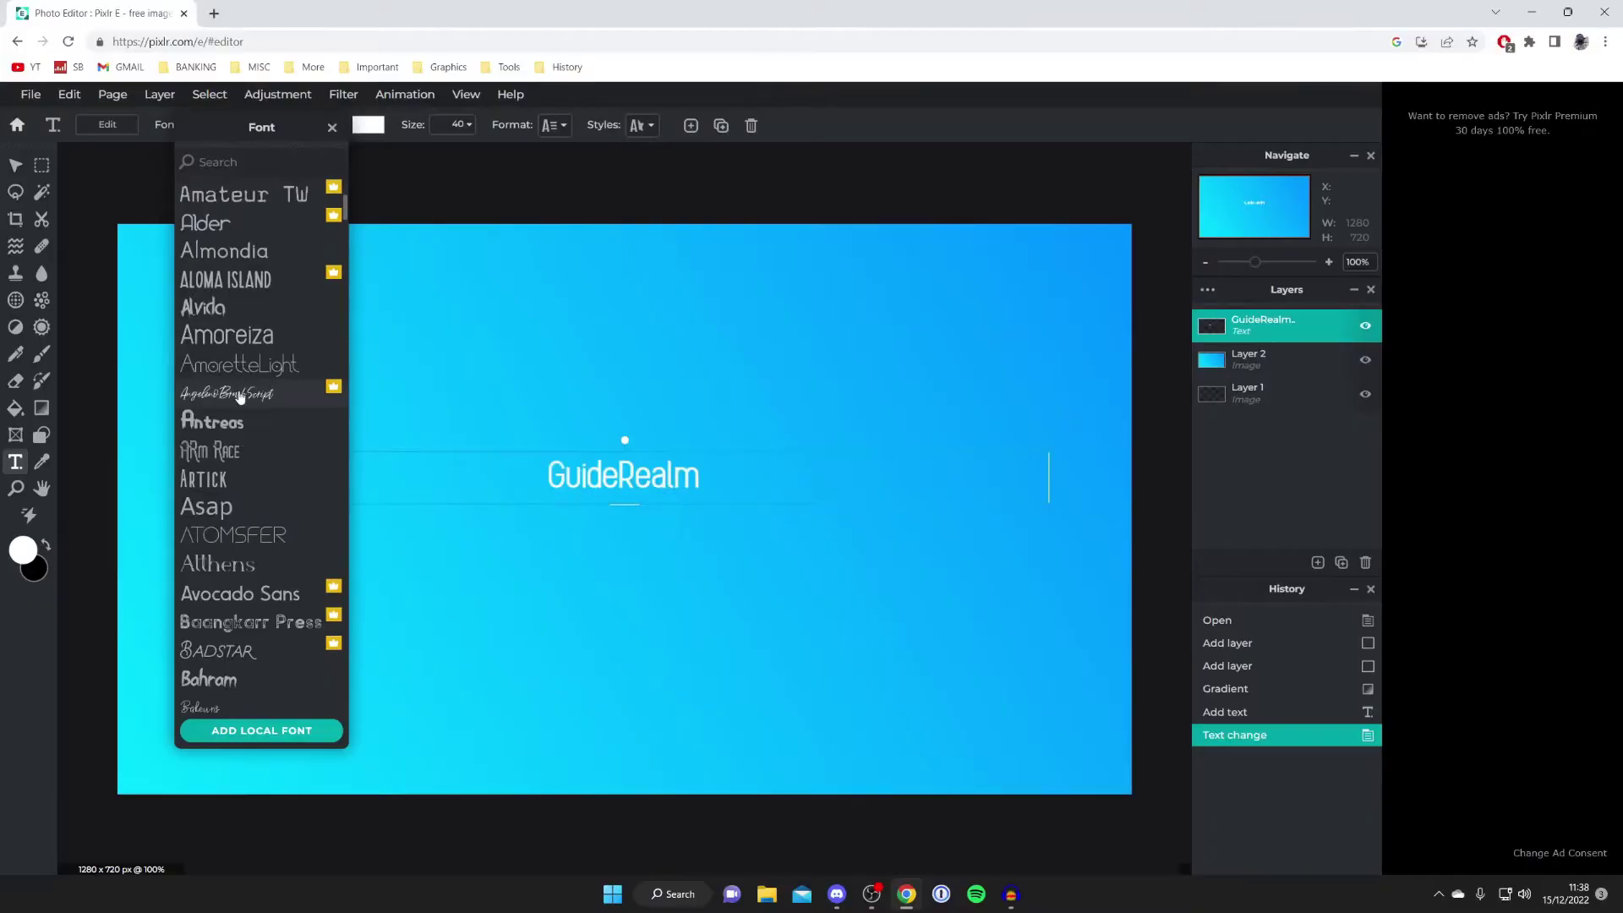
scroll(239, 448, down, 8)
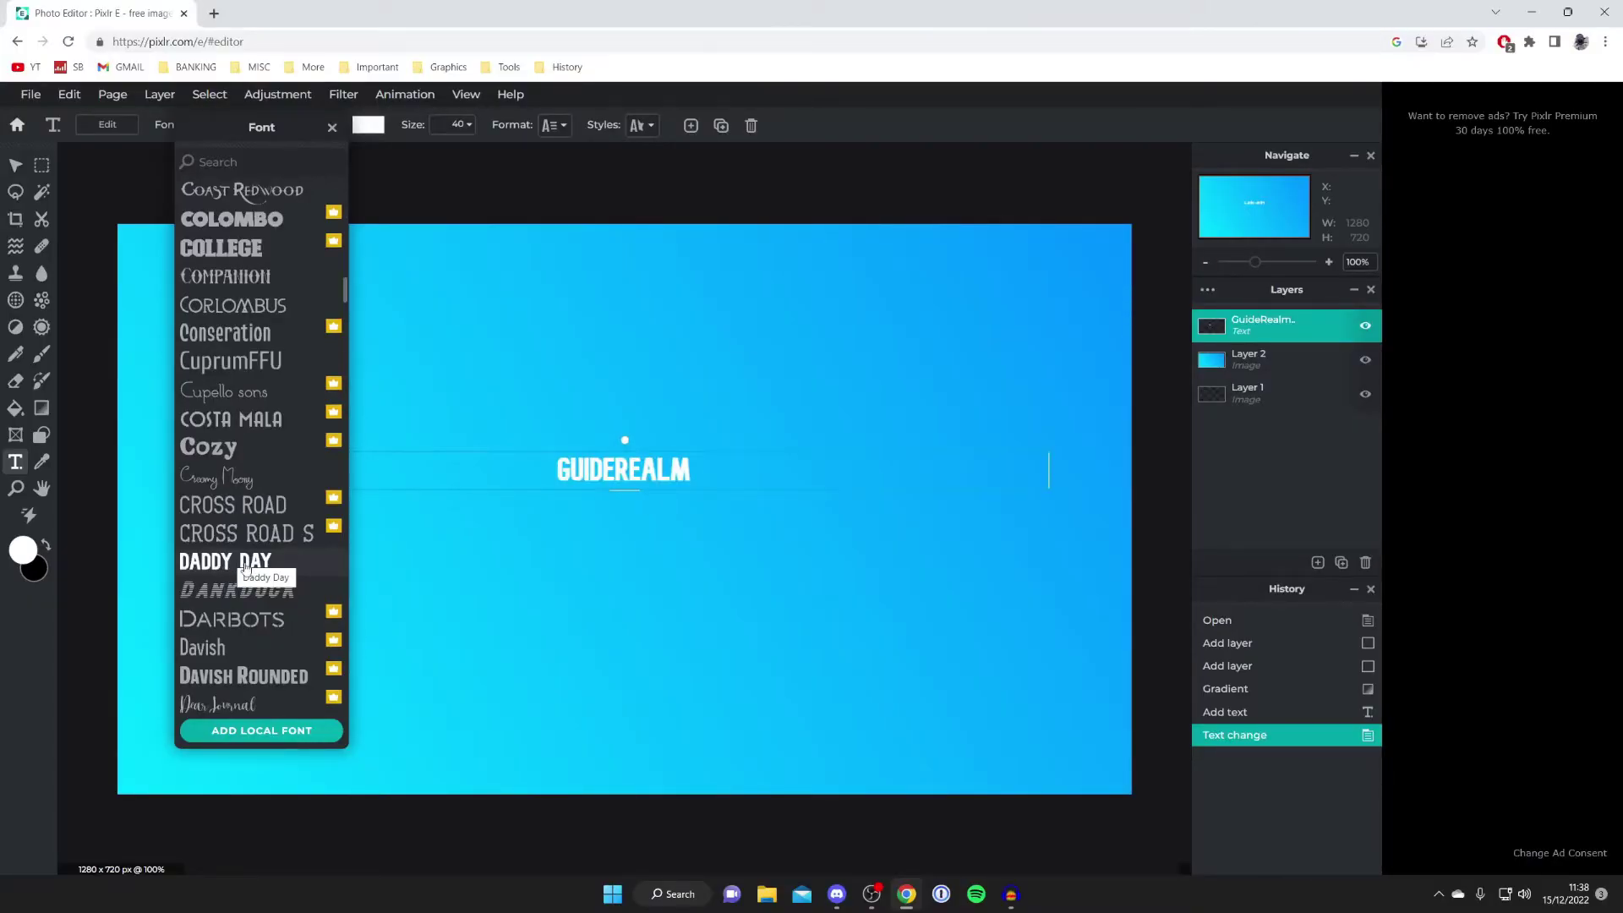
click(244, 562)
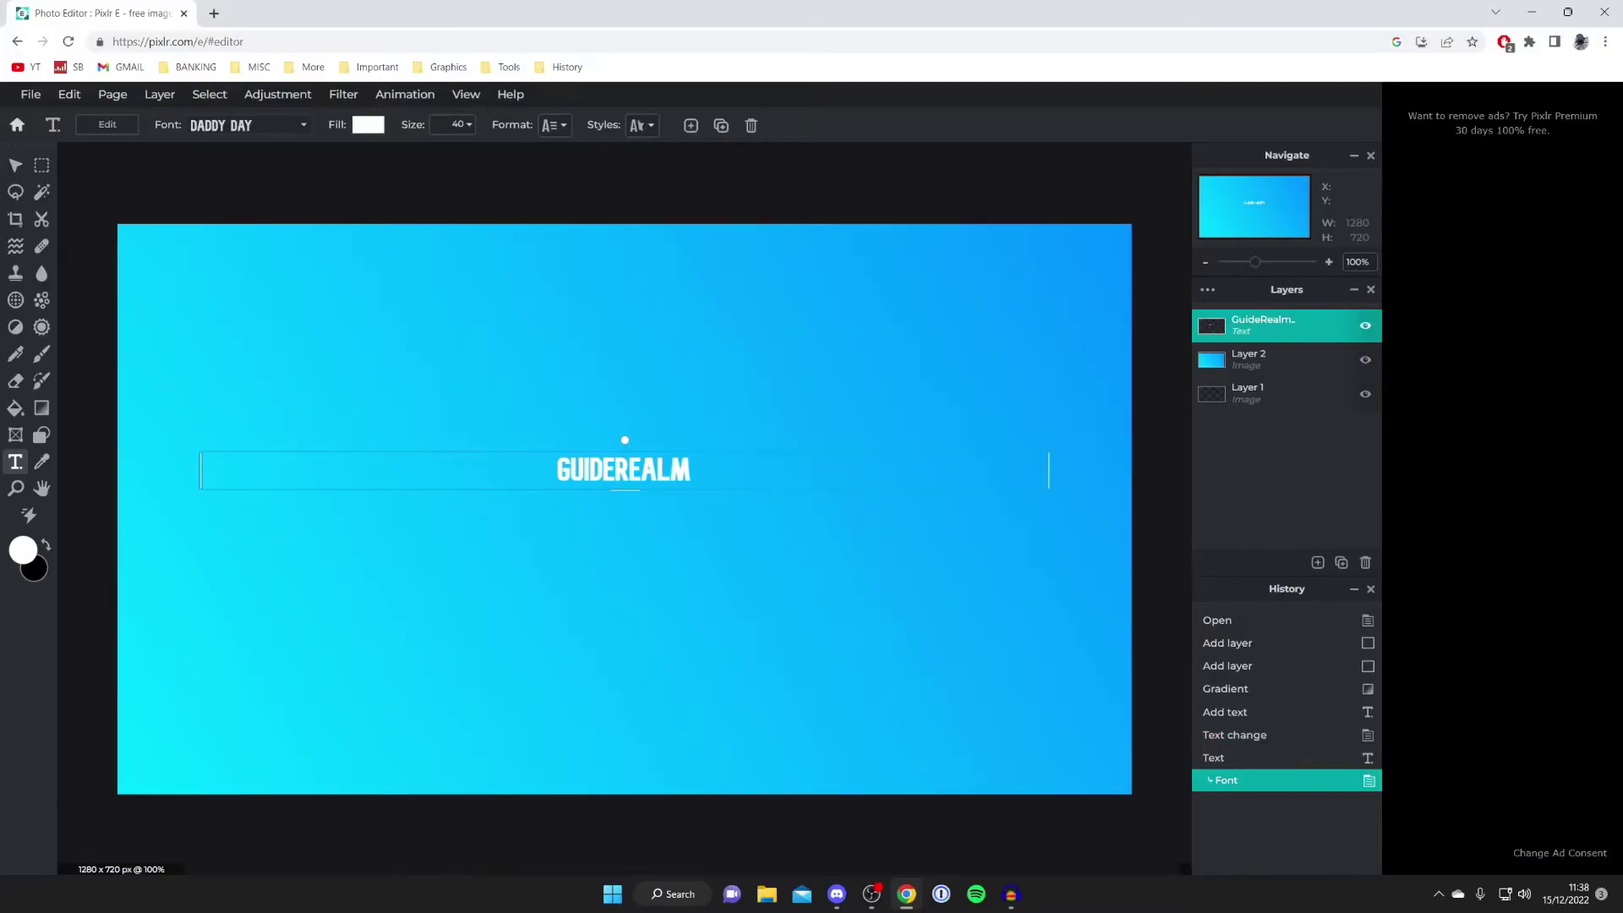
Step: Enlarge the GUIDEREALM text with the Arrange tool and snap it to the canvas centre
click(17, 166)
drag(625, 473, 631, 606)
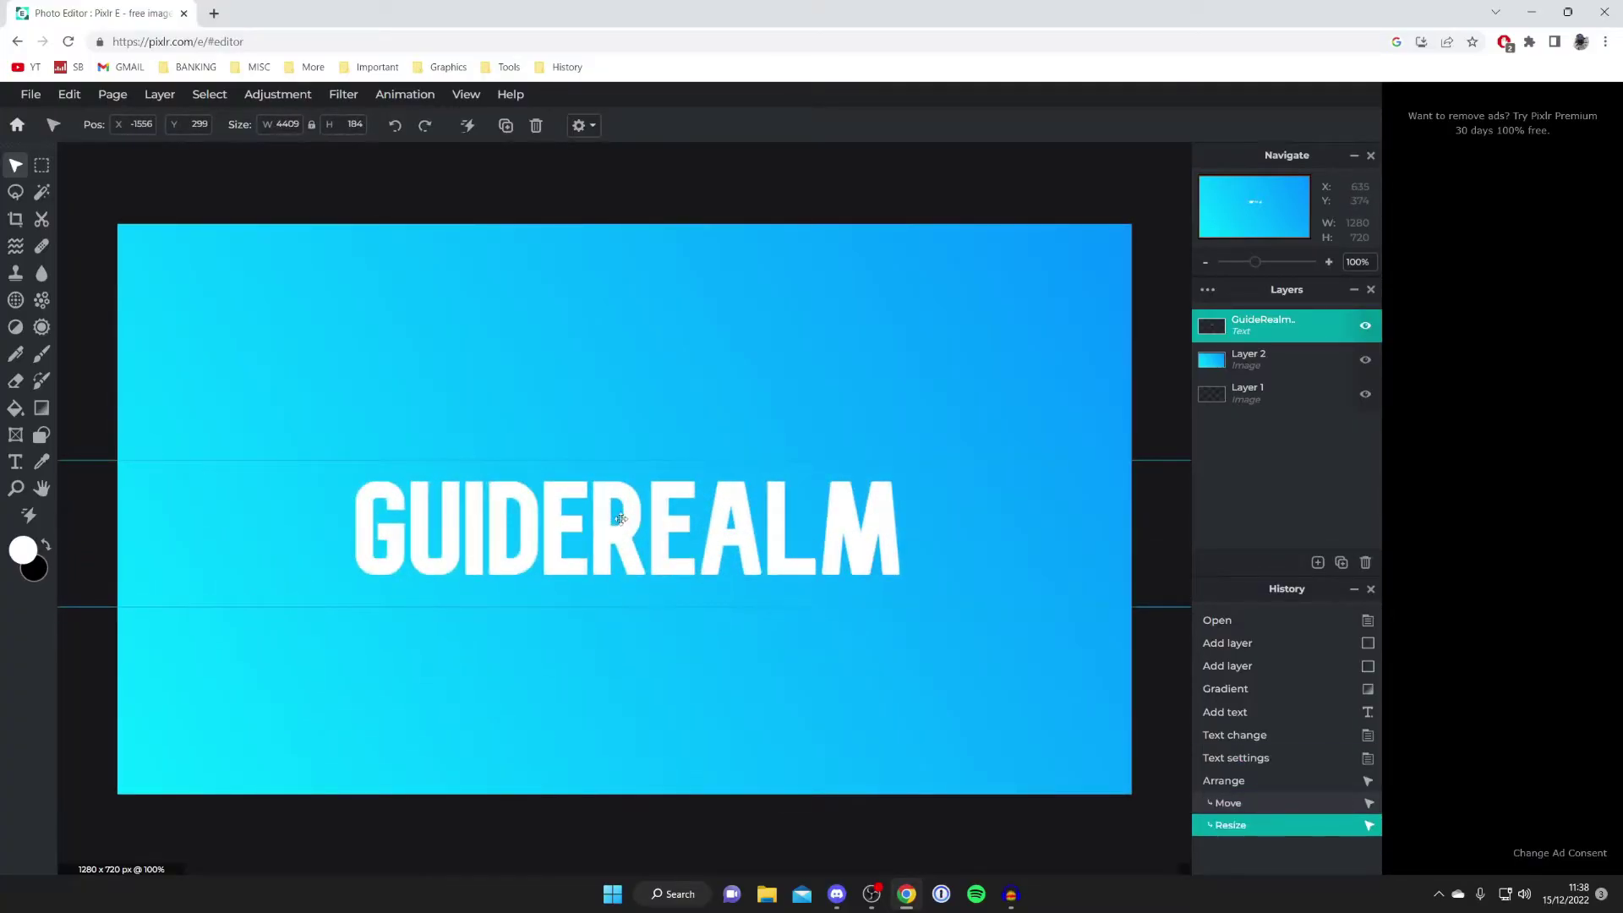
drag(627, 516, 607, 484)
Step: Deselect the GUIDEREALM text layer by clicking an empty area of the canvas
click(751, 200)
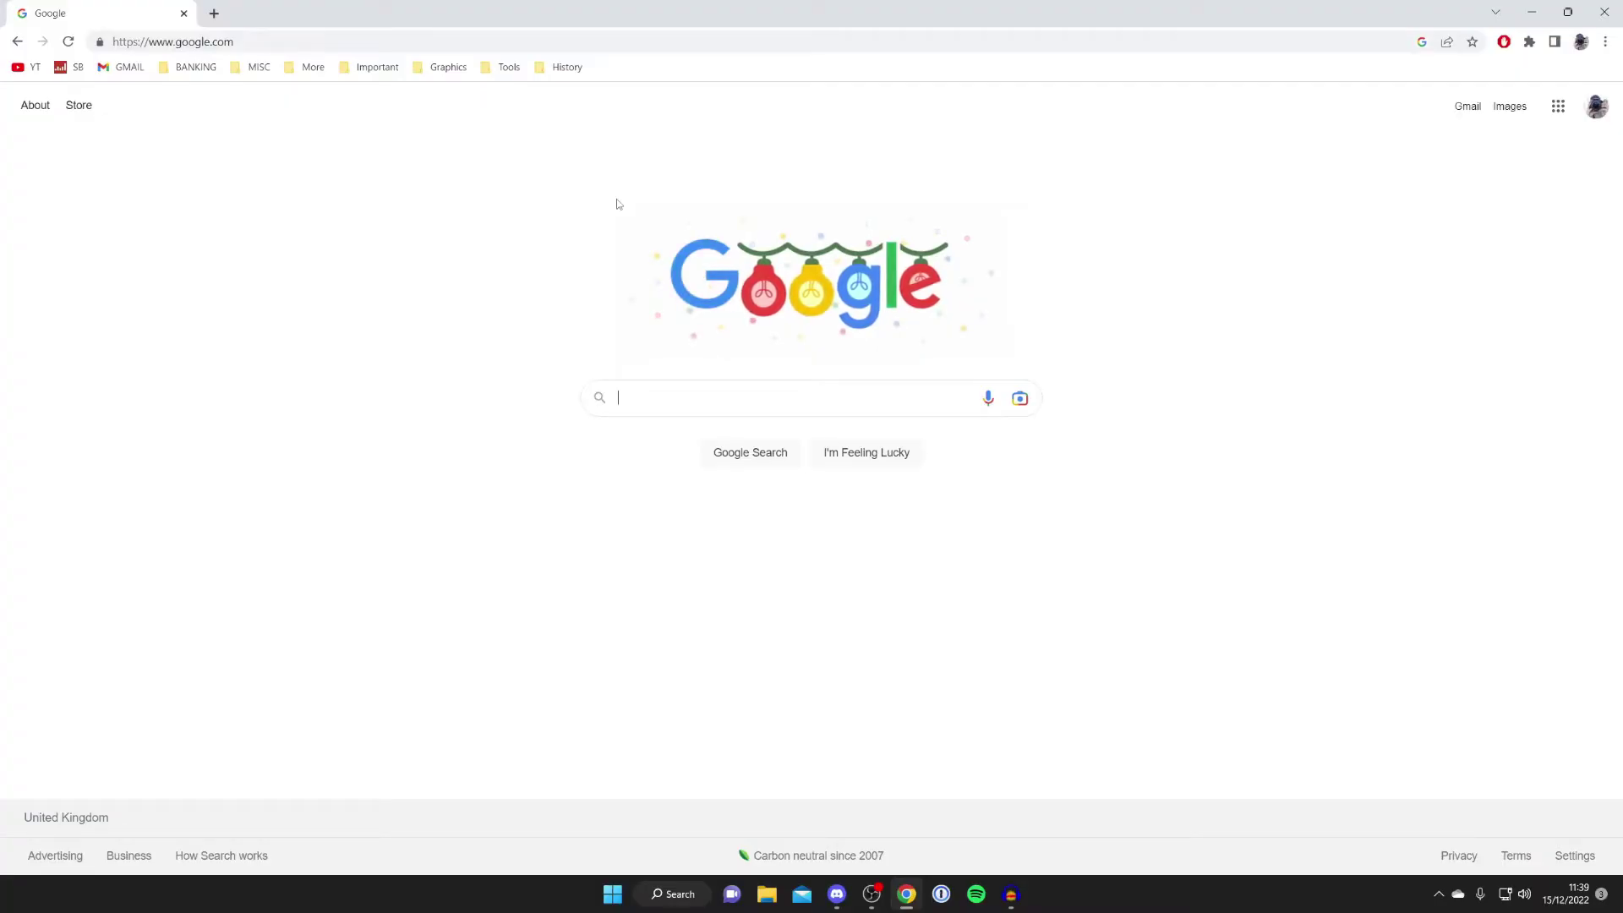
Step: Search Google for 'photopea' and open the 'Photopea | Online Photo Editor' result
text(photopea)
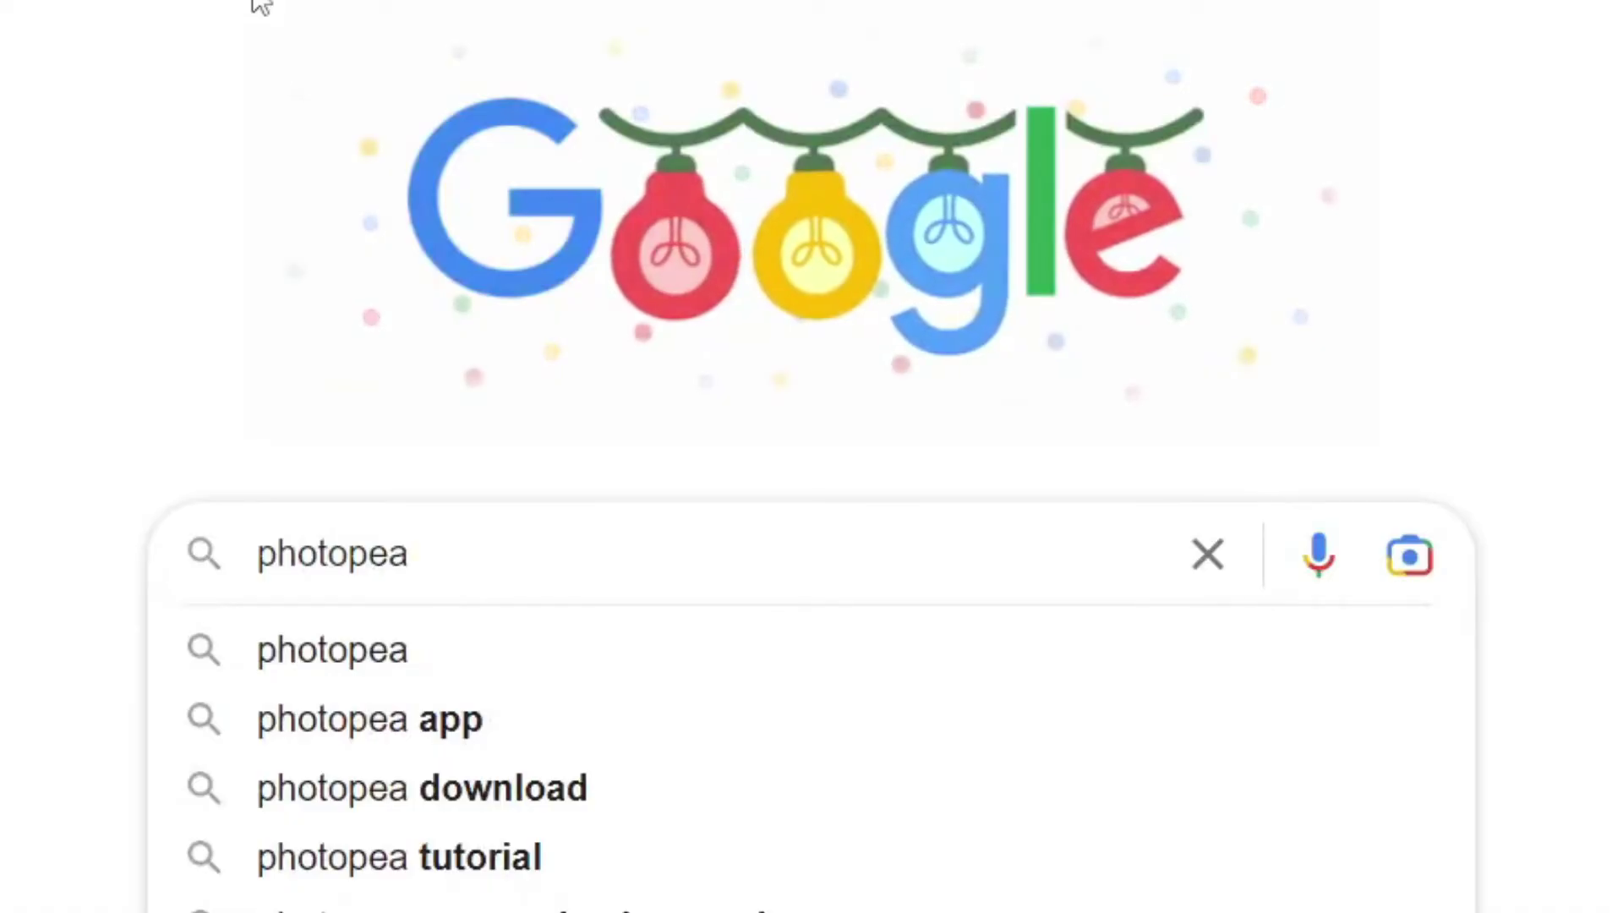
key(Return)
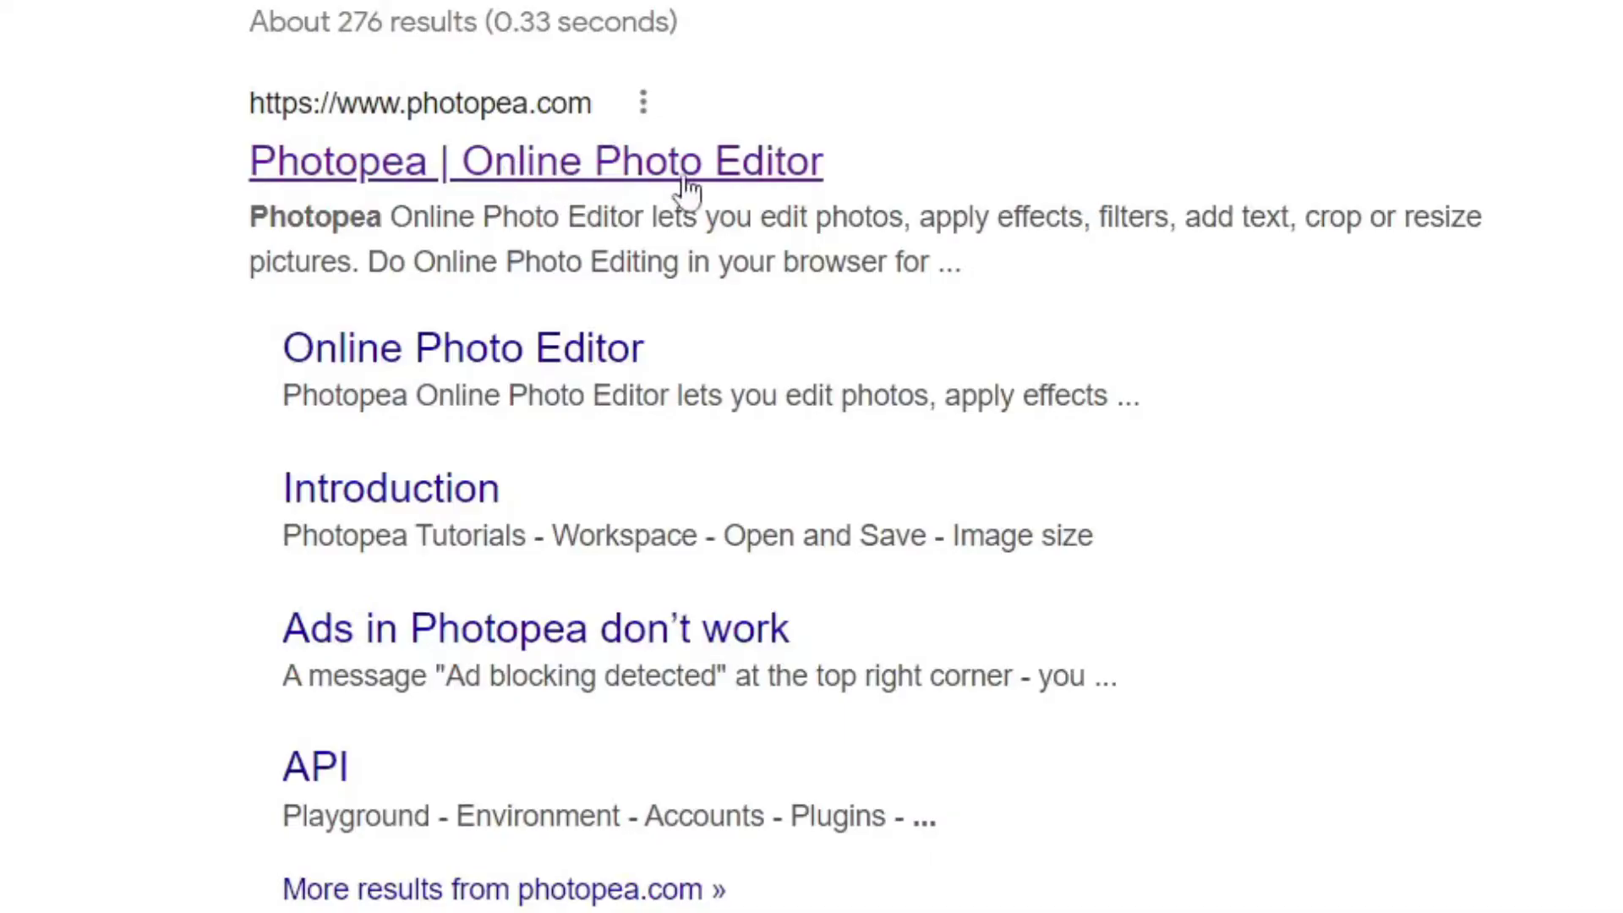
click(737, 182)
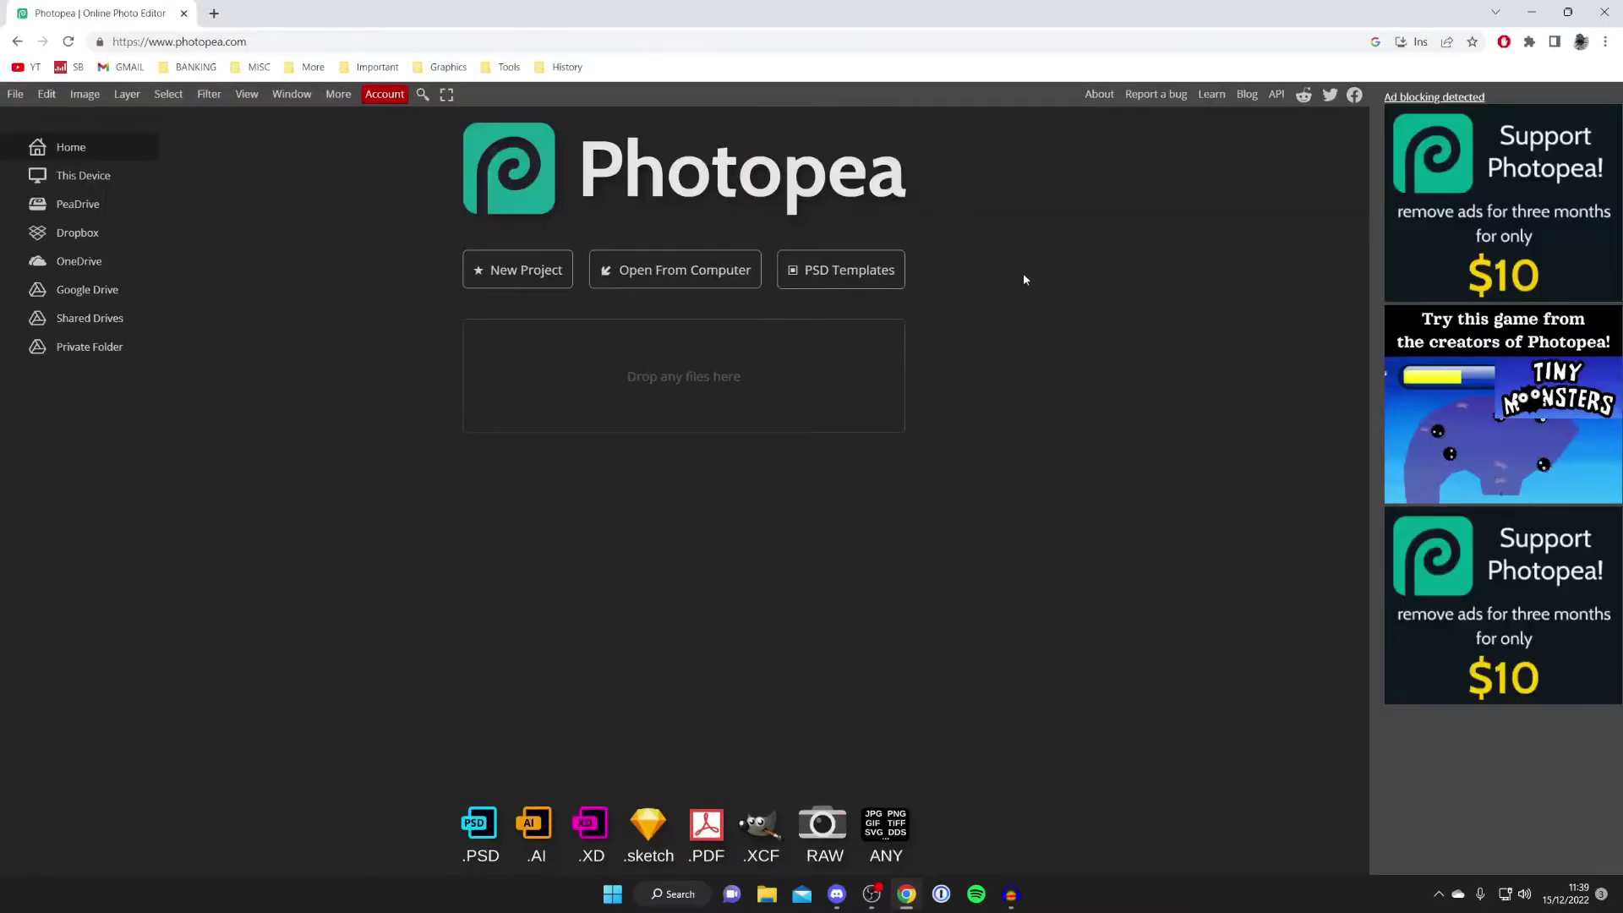
Step: Start a New Project from the snowy 'Hello World!' template
click(518, 268)
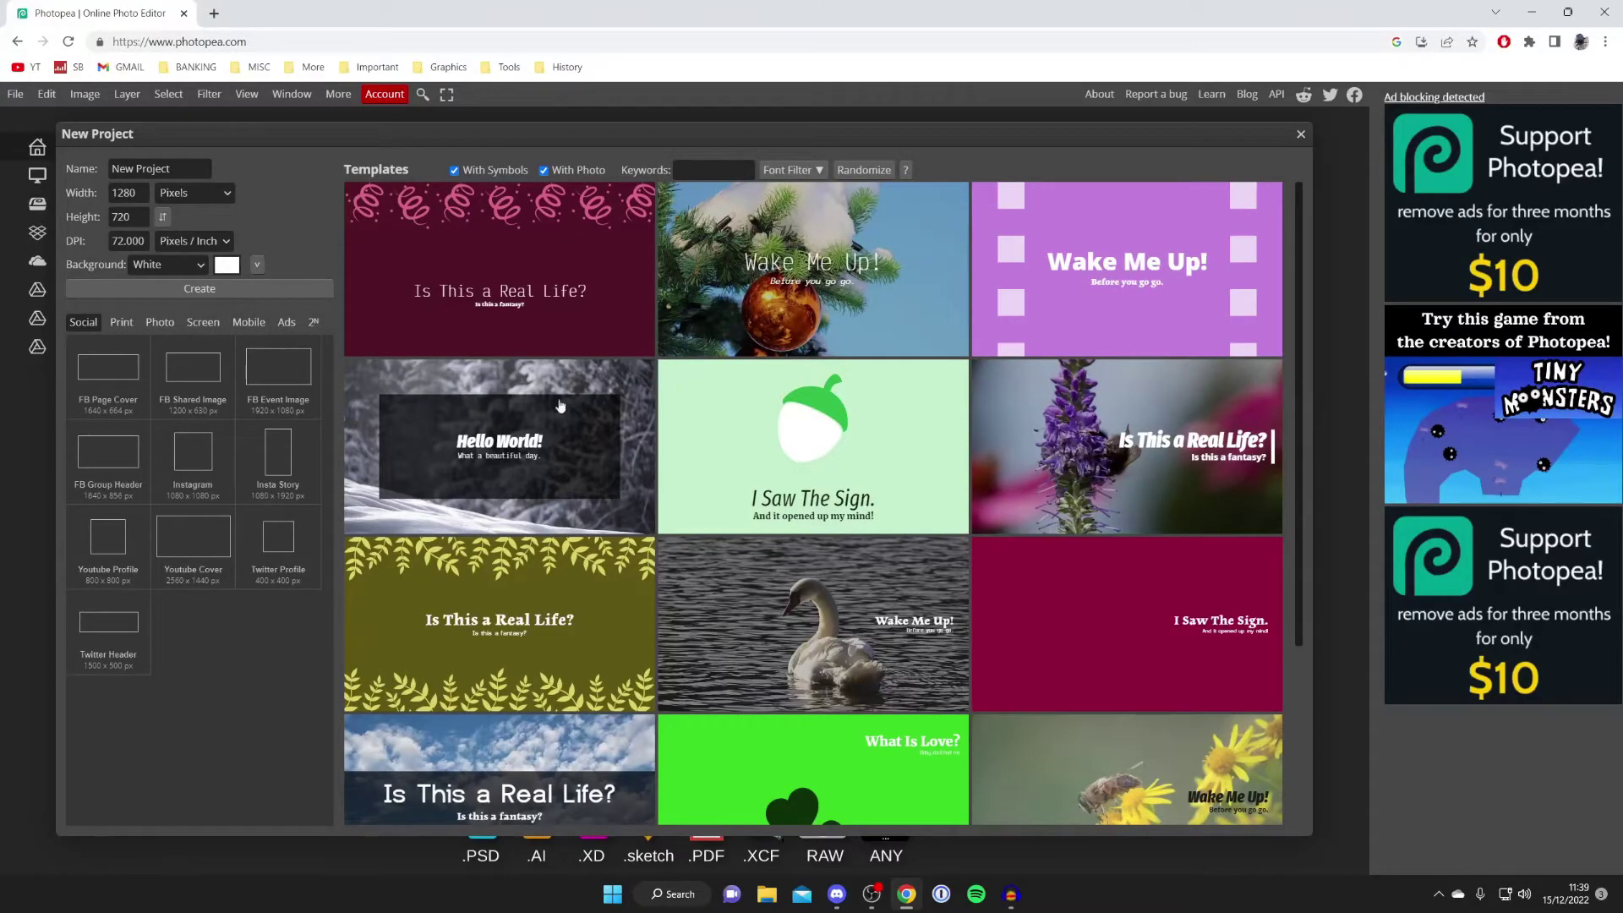
click(509, 454)
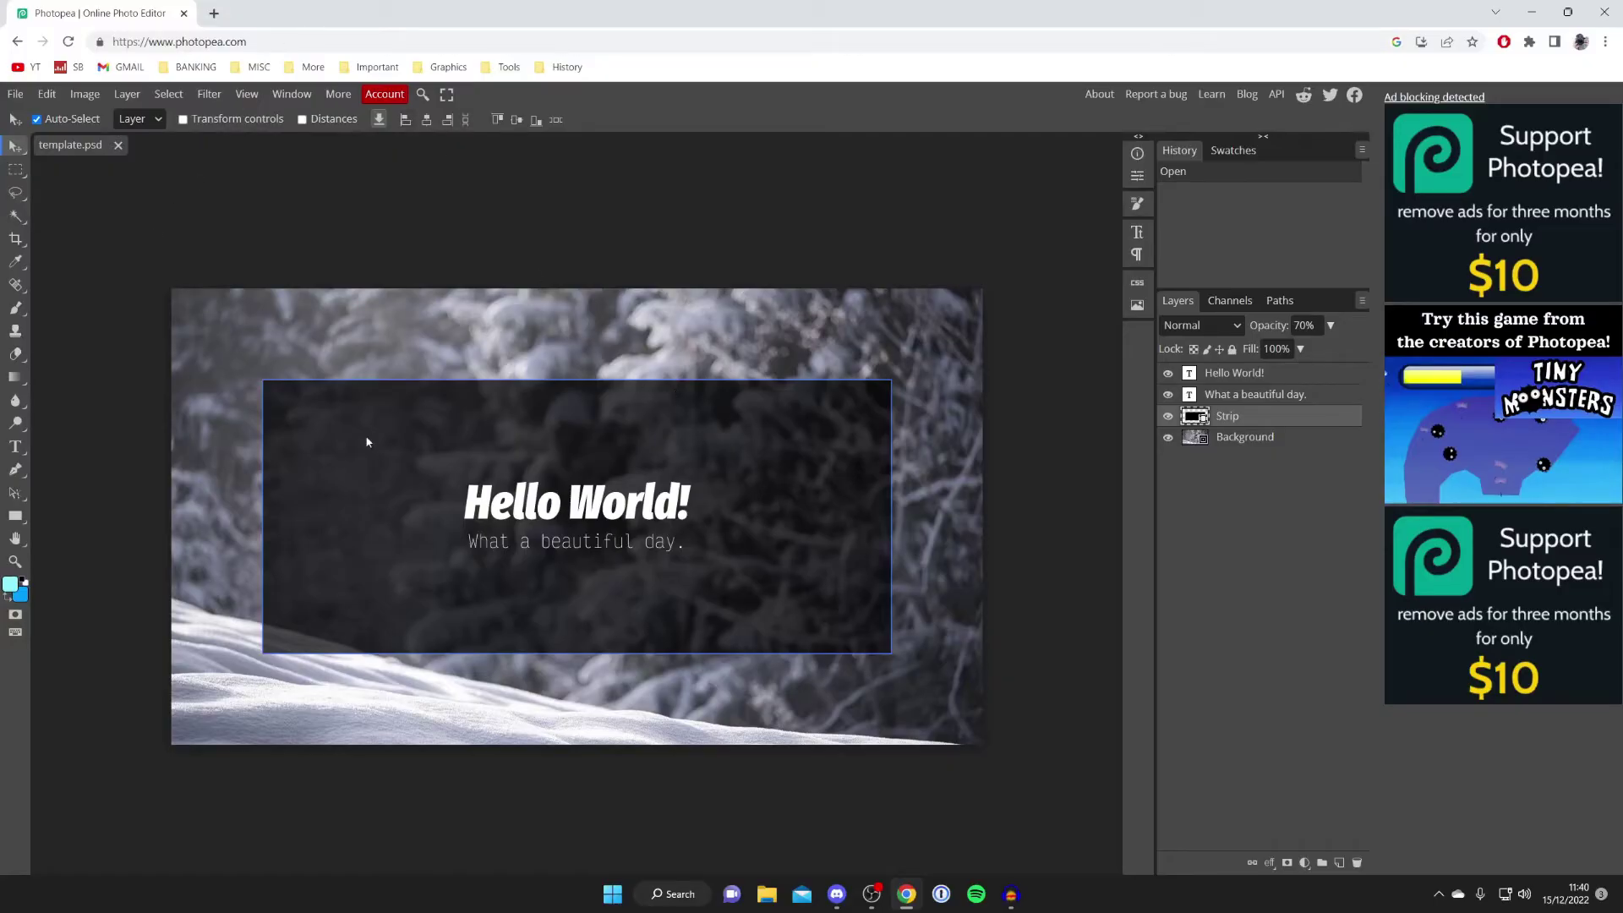
Step: Replace the 'Hello World!' headline with 'GuideRealm'
click(15, 446)
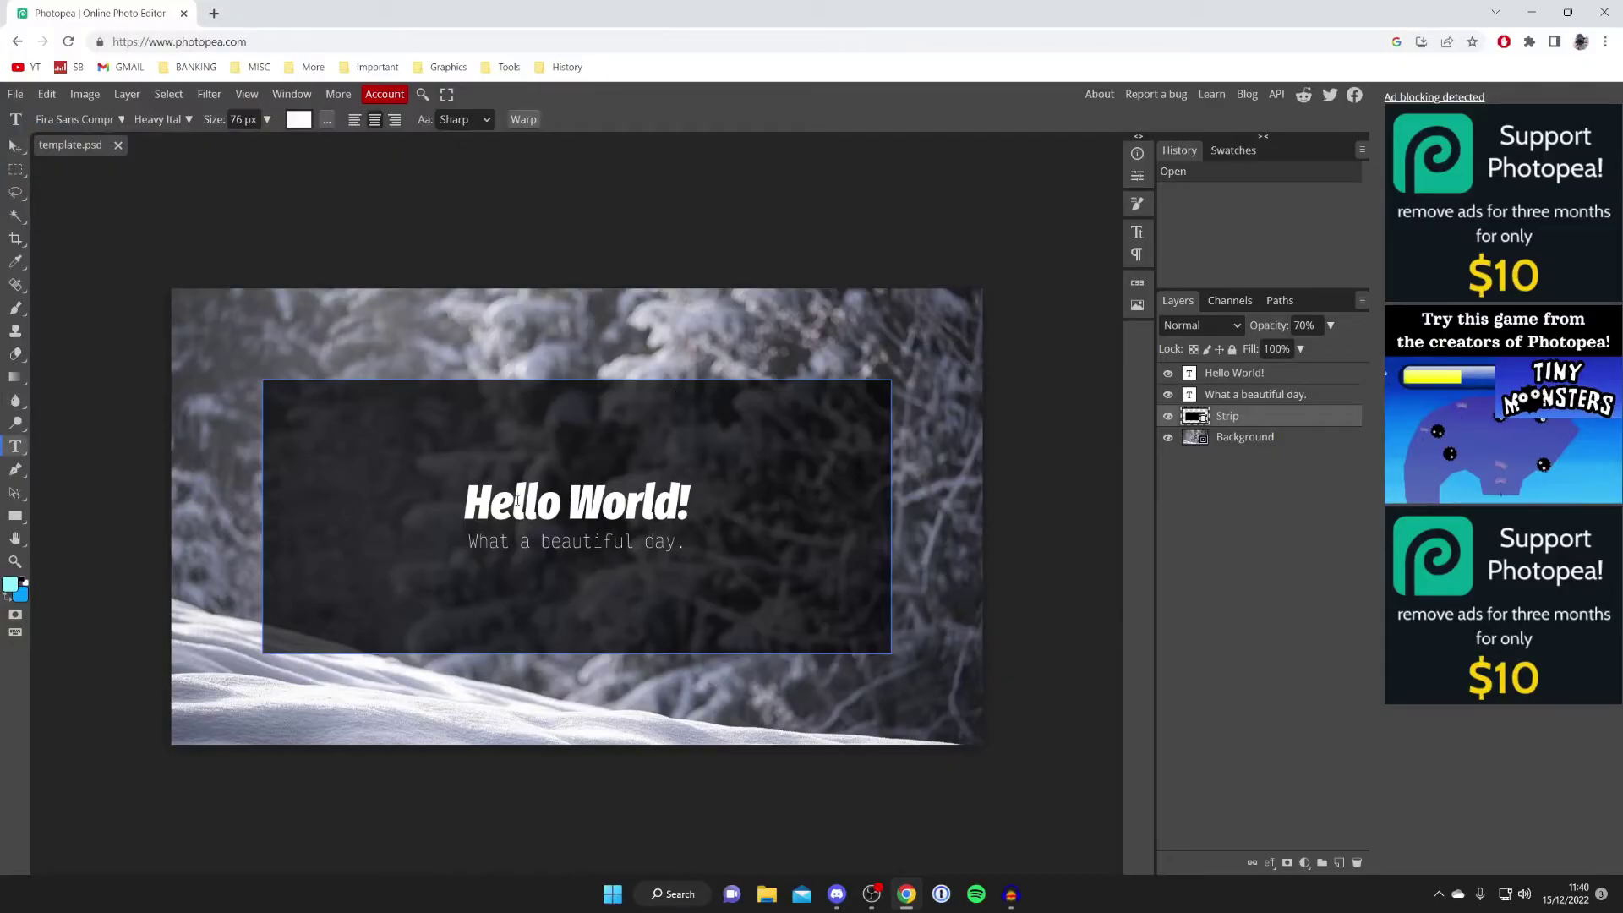
double_click(549, 504)
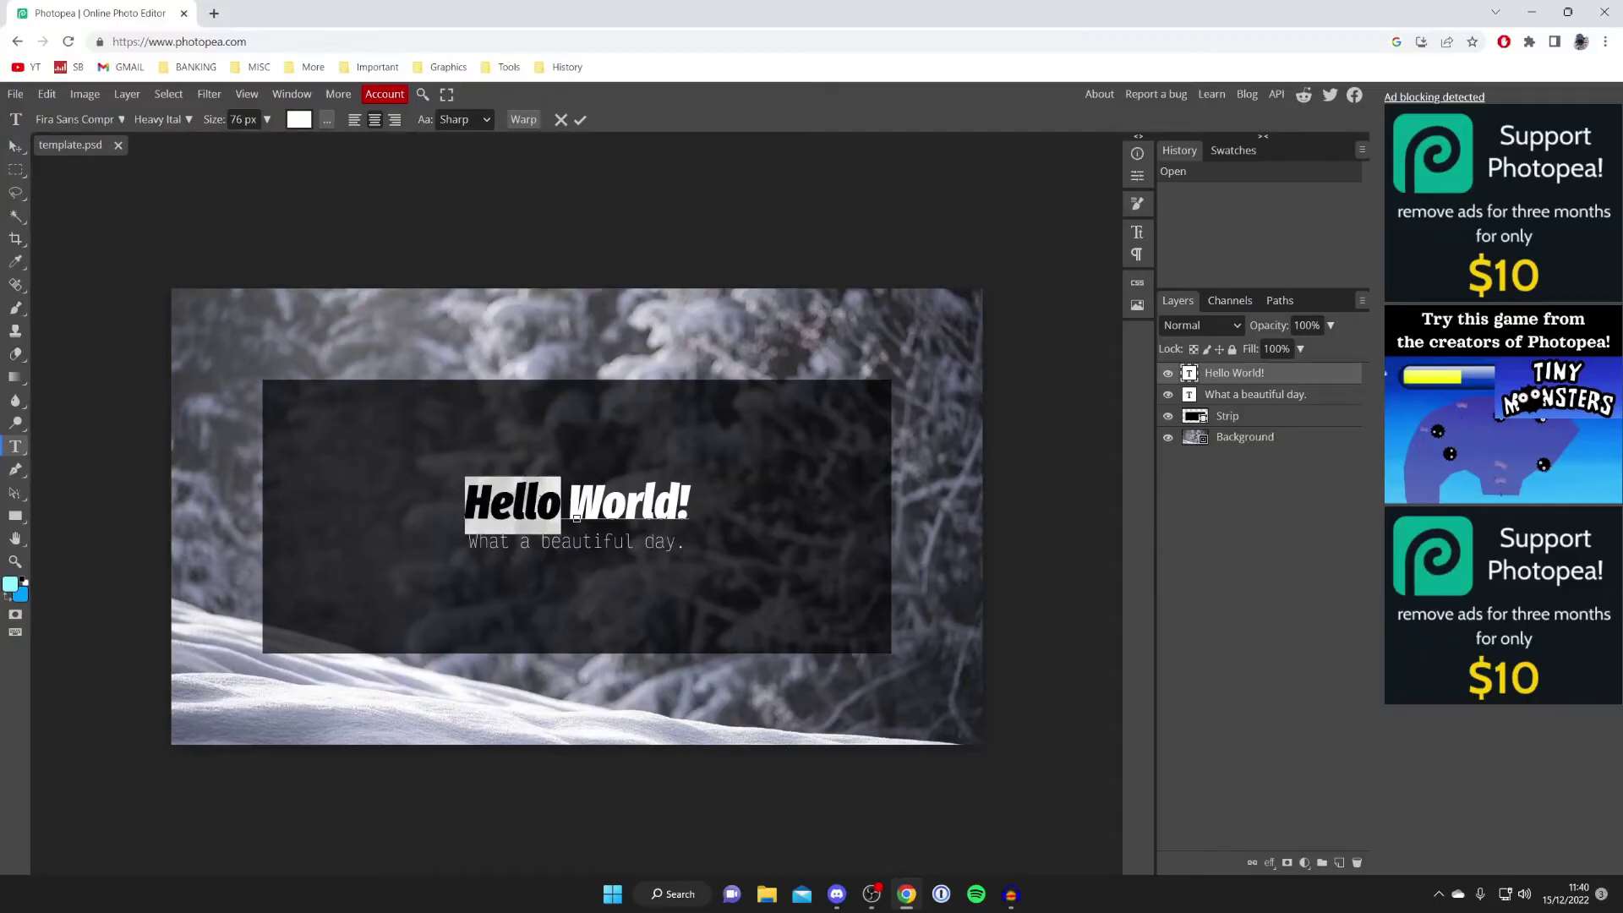
triple_click(544, 486)
text(Guid)
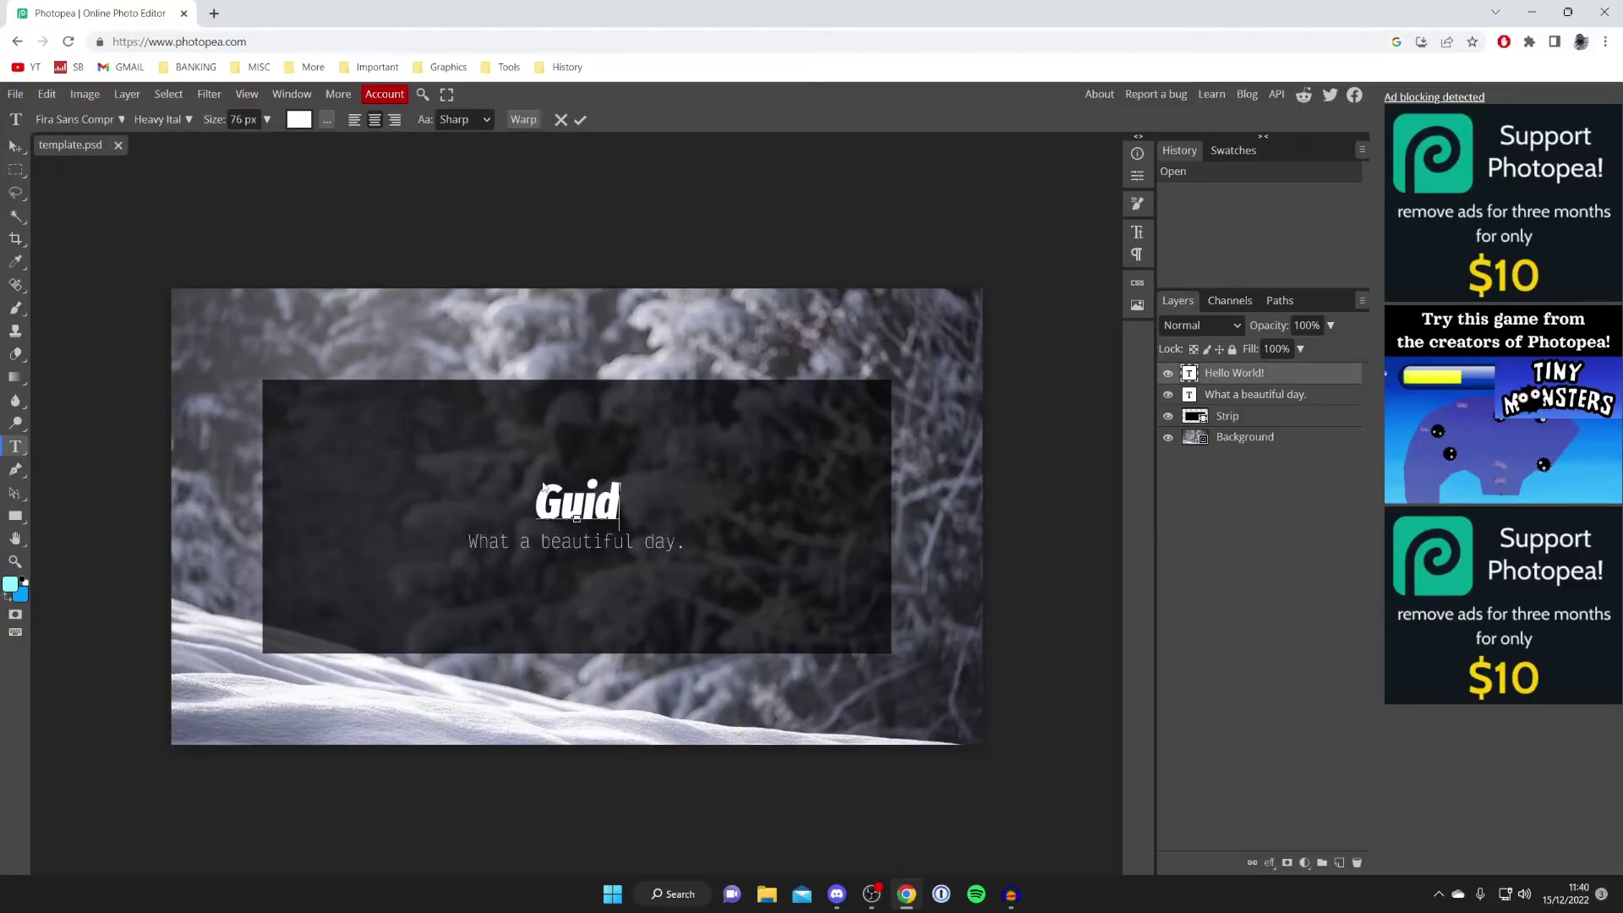
text(eRealm)
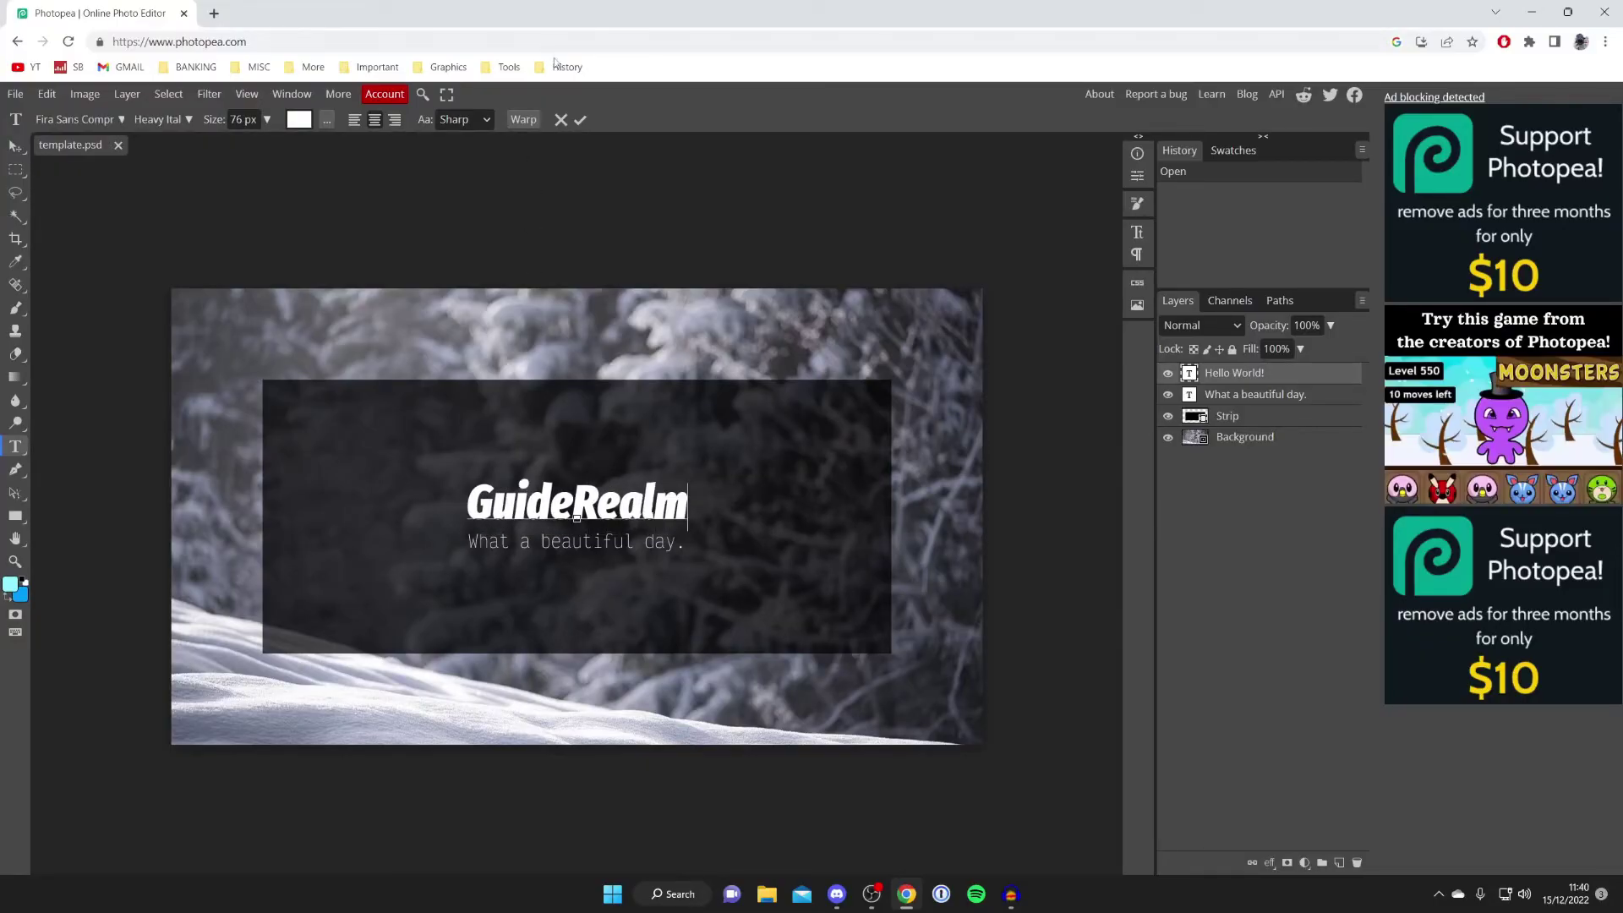
click(580, 119)
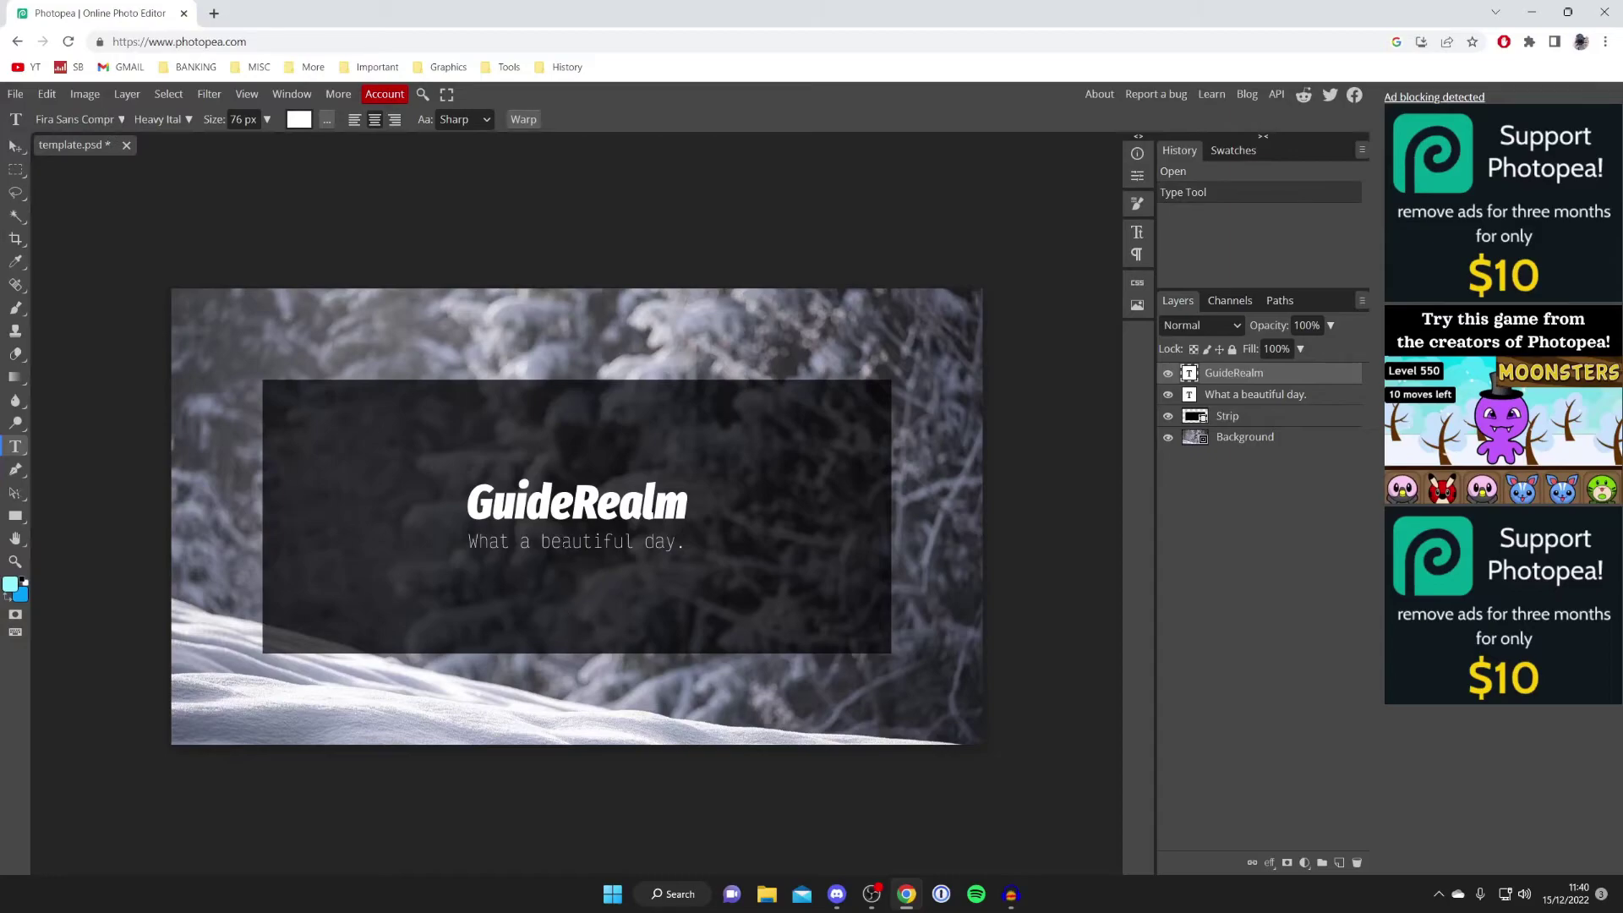
Step: Change the 'What a beautiful day.' subtitle to 'The Best Tutorials On YouTube.'
triple_click(563, 542)
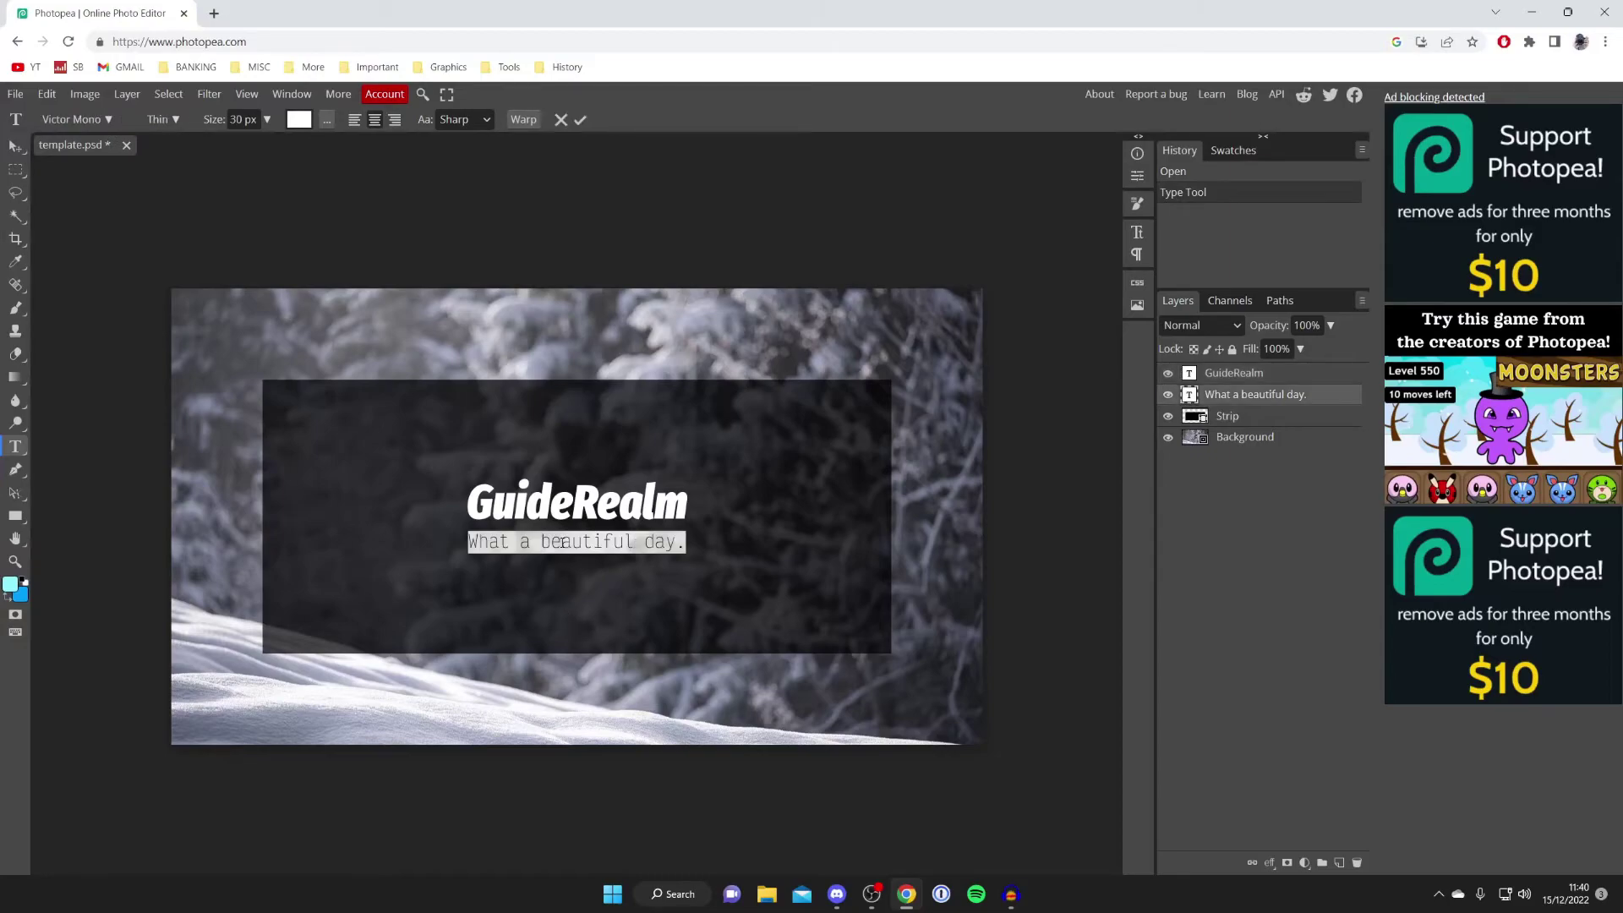
text(The Best Tutorials On YouTube.)
key(Escape)
key(v)
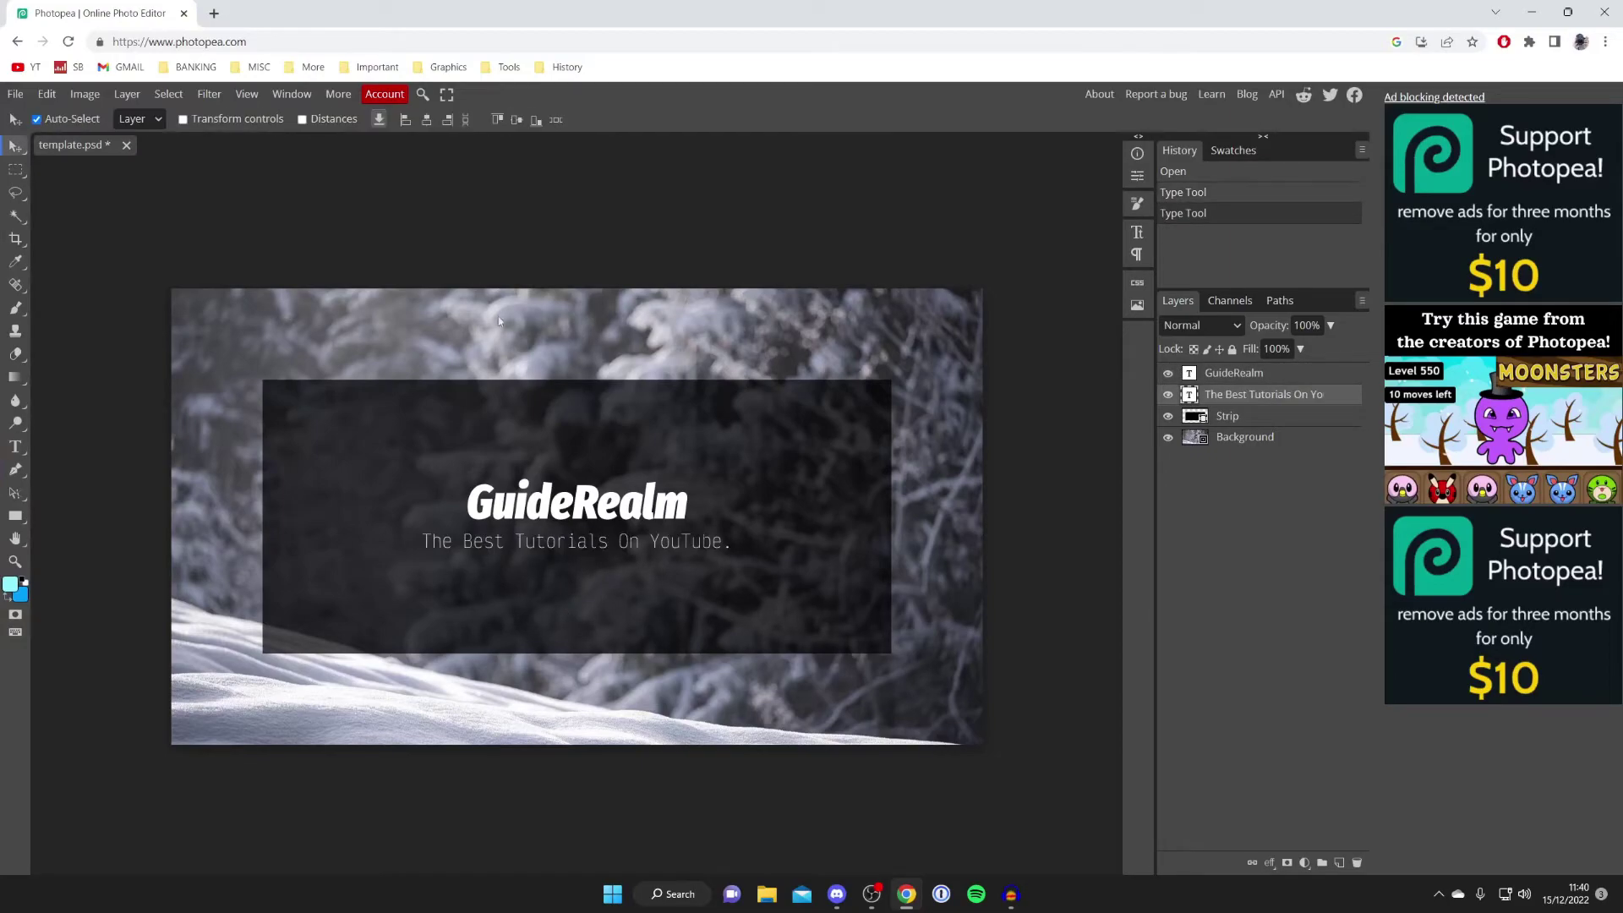
click(1217, 375)
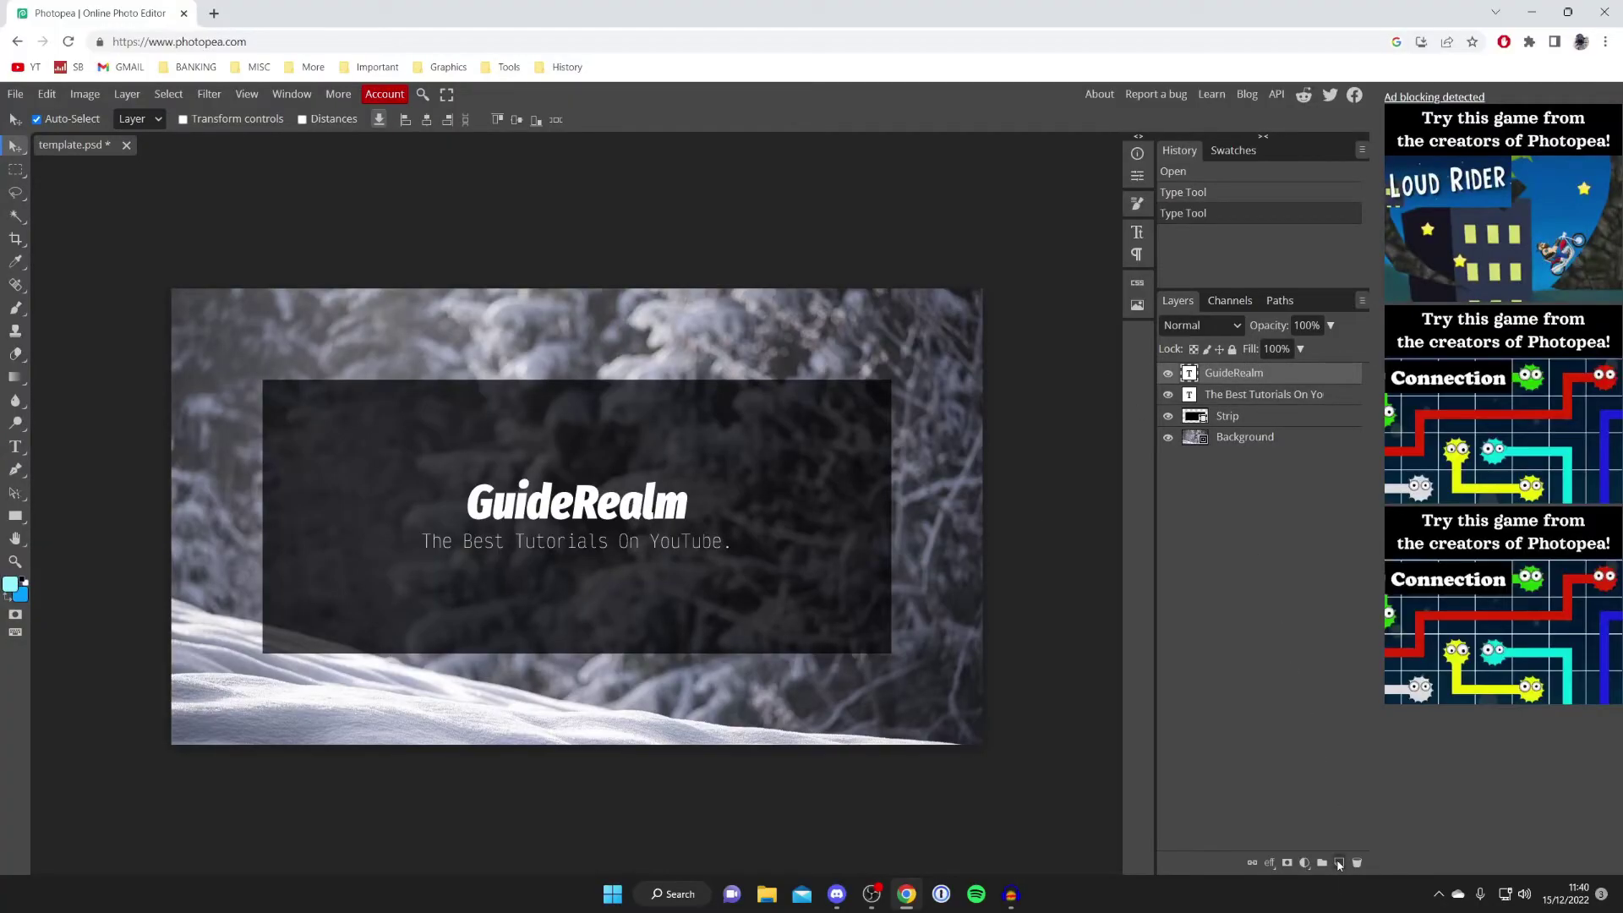
Step: Add an empty Layer 1 above GuideRealm, undoing a trial cyan brush stroke on it
click(1338, 863)
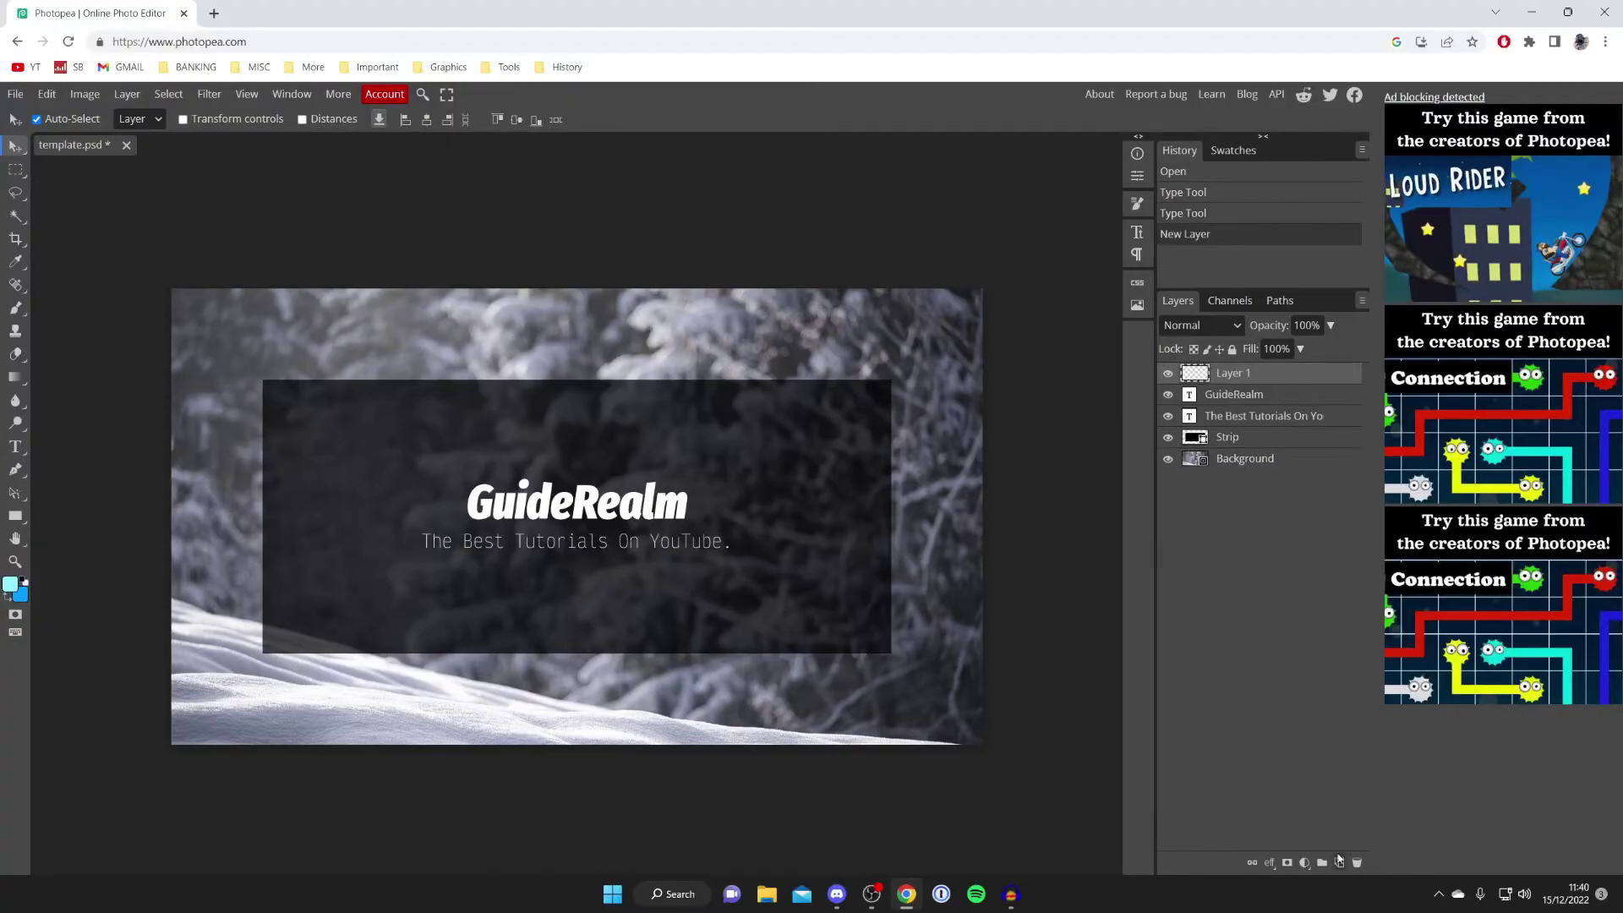
click(15, 308)
mouse_move(246, 335)
mouse_down()
mouse_move(296, 412)
mouse_move(247, 507)
mouse_move(404, 710)
mouse_move(300, 547)
mouse_move(384, 438)
mouse_move(587, 345)
mouse_move(702, 436)
mouse_move(638, 624)
mouse_up()
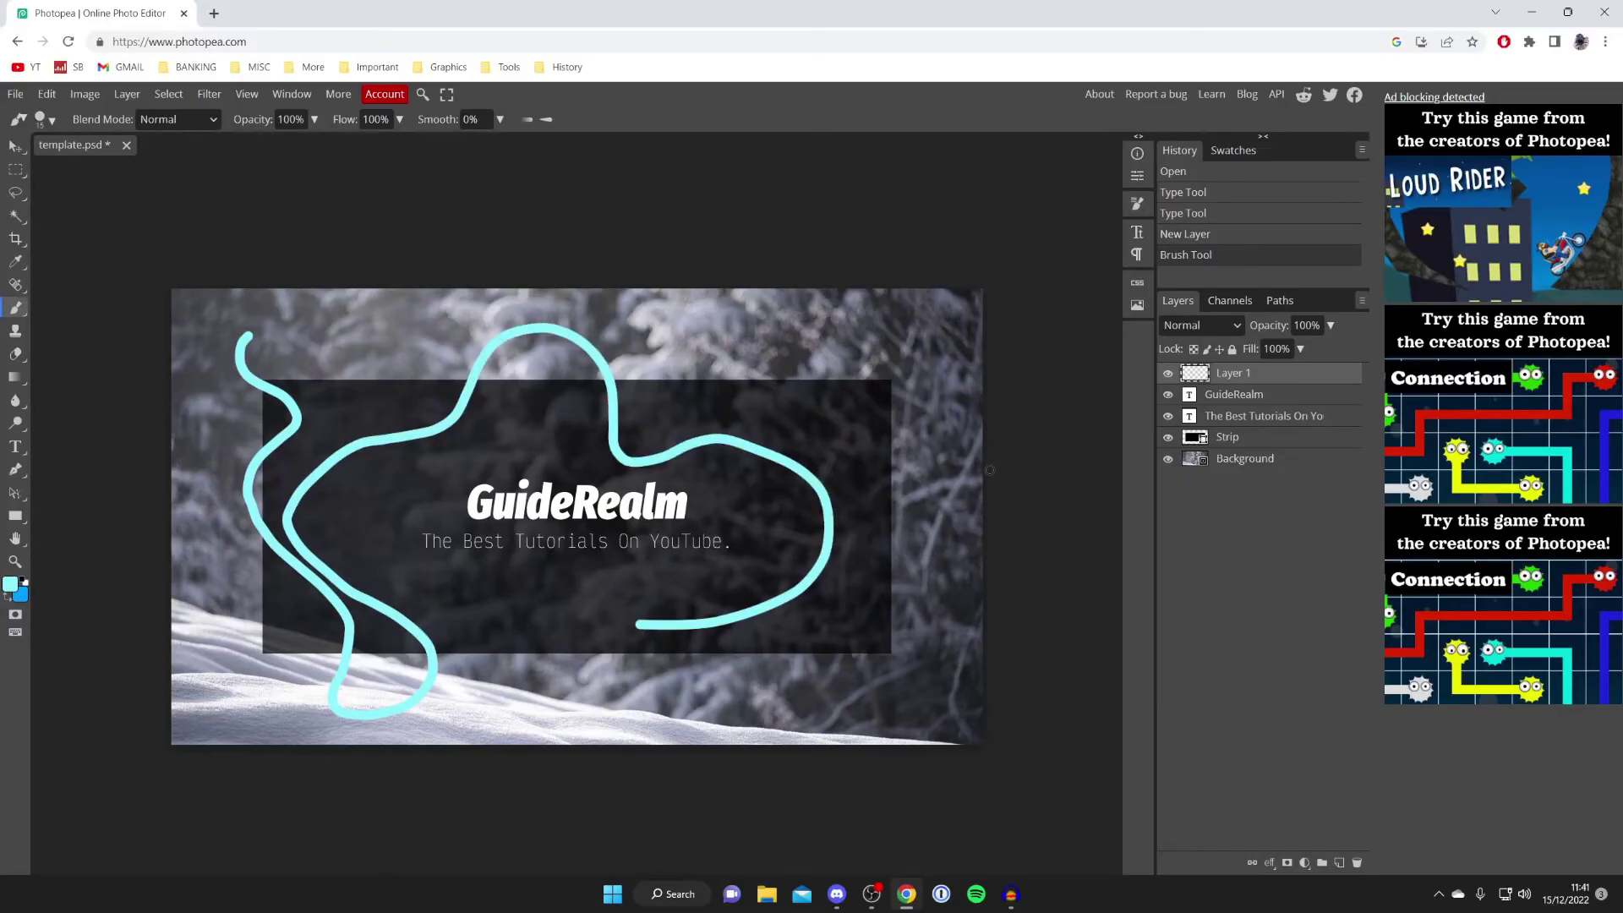
key(ctrl+z)
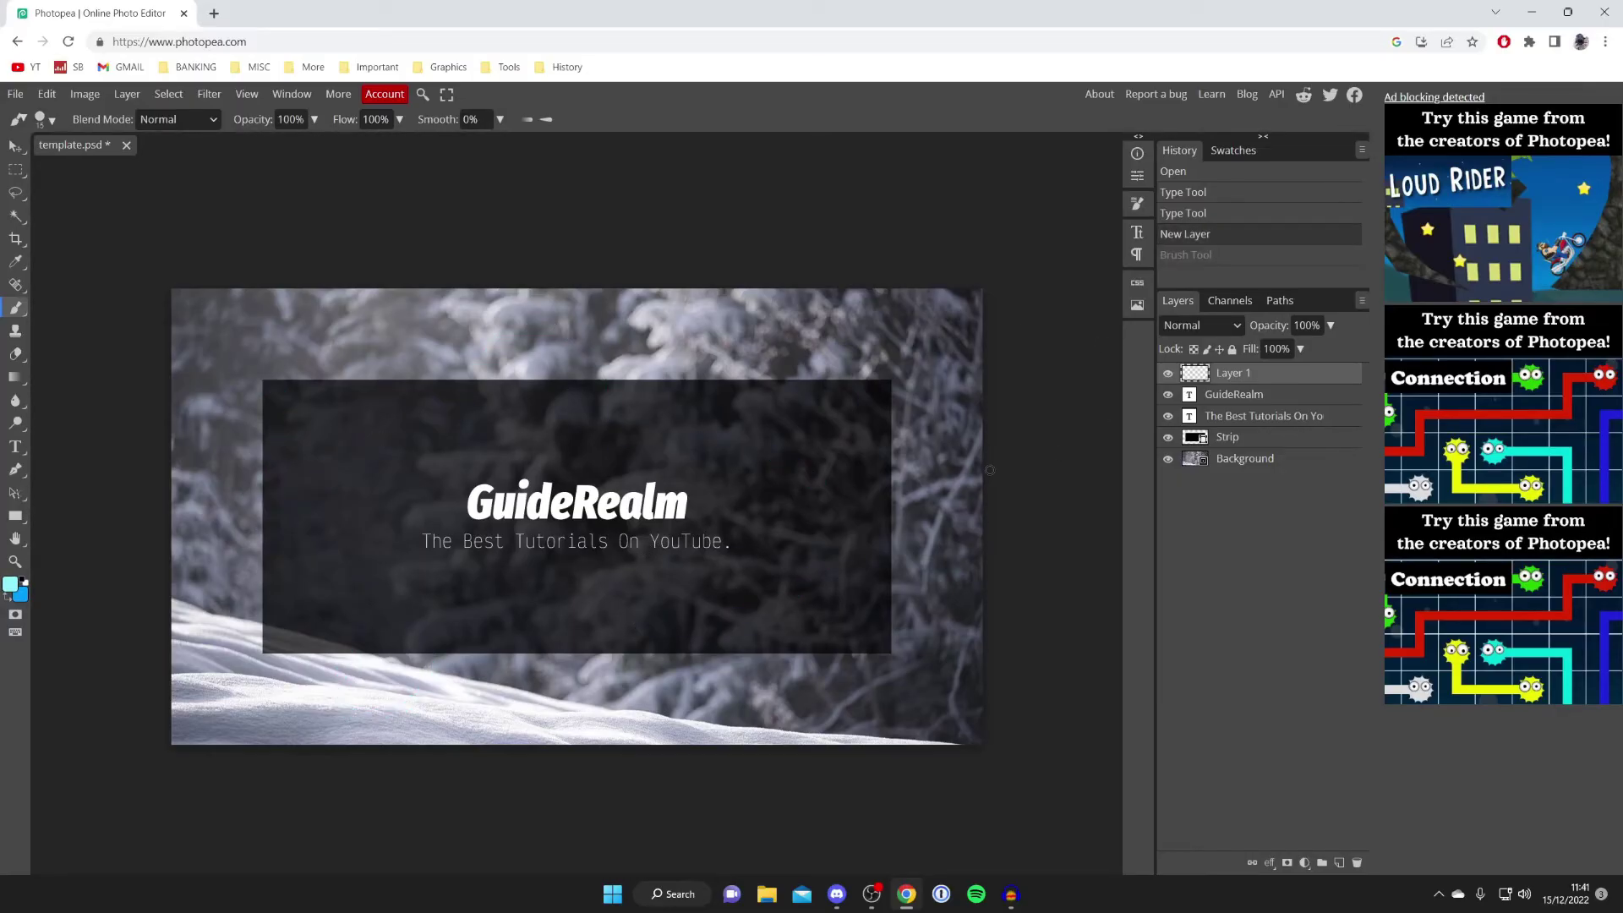
right_click(1235, 382)
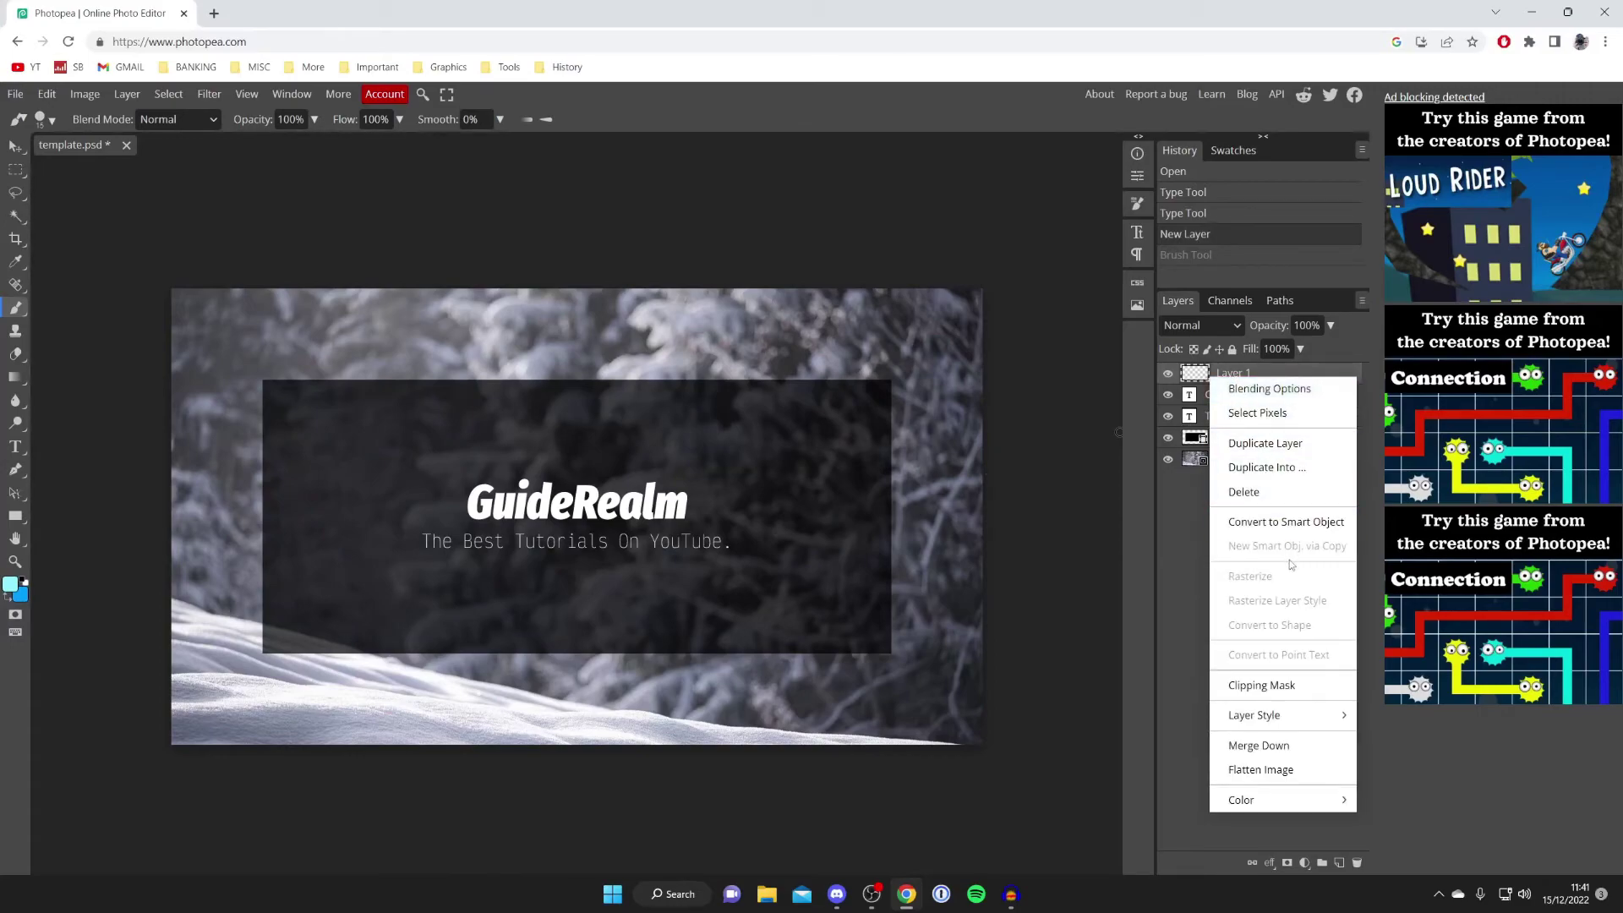
Step: Export the banner as a 1280×720 PNG named template.png and open the download
click(1181, 526)
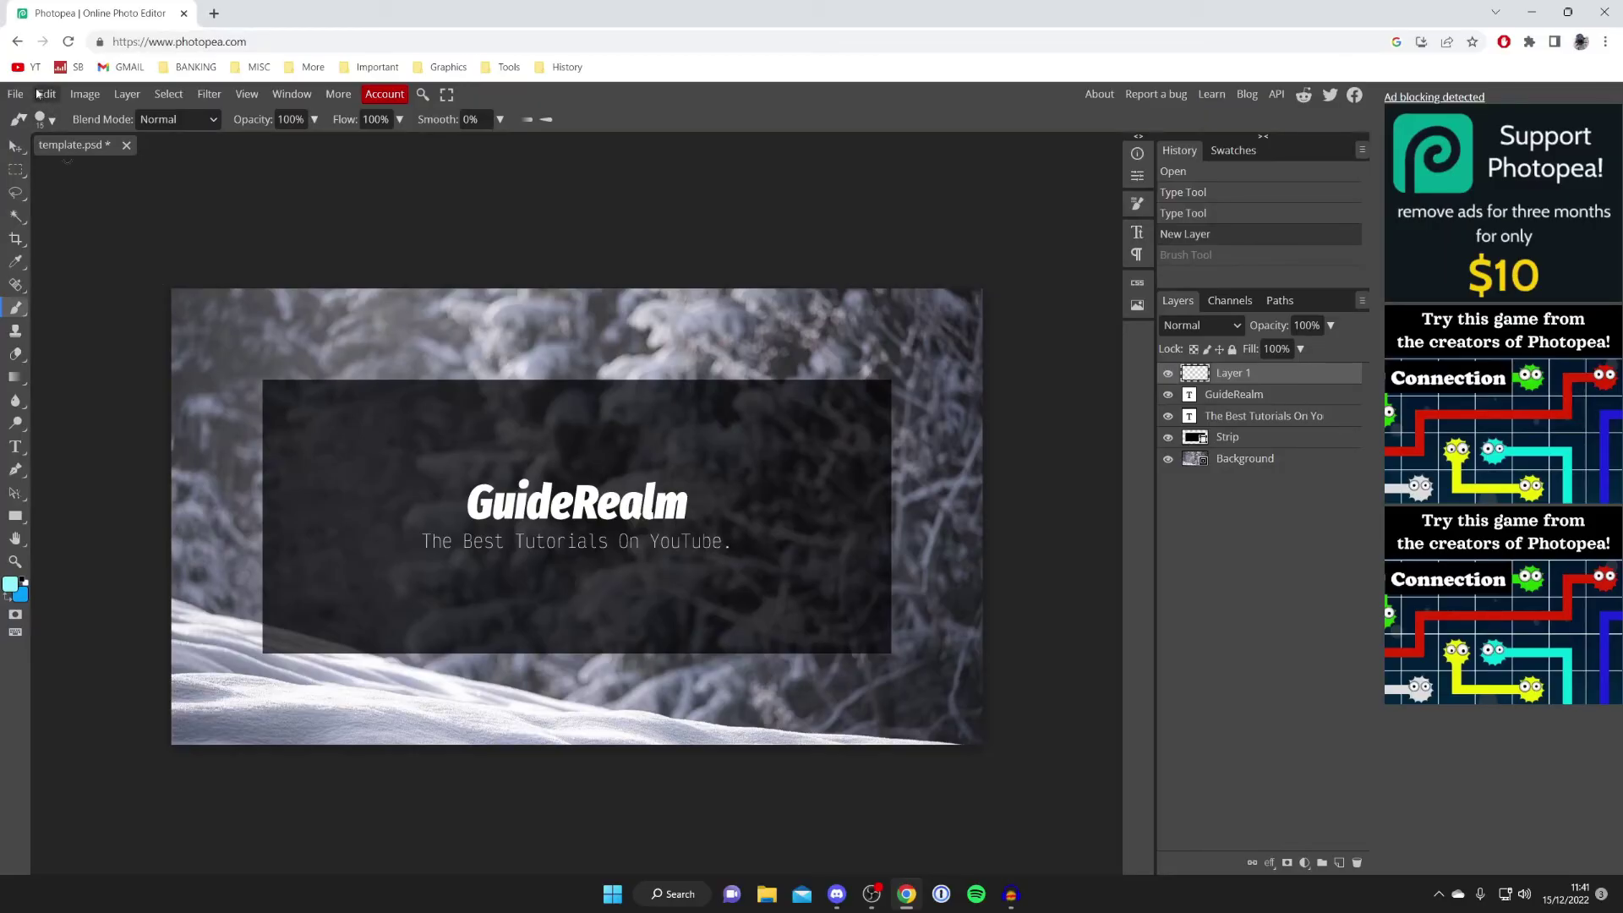
click(15, 94)
mouse_move(68, 331)
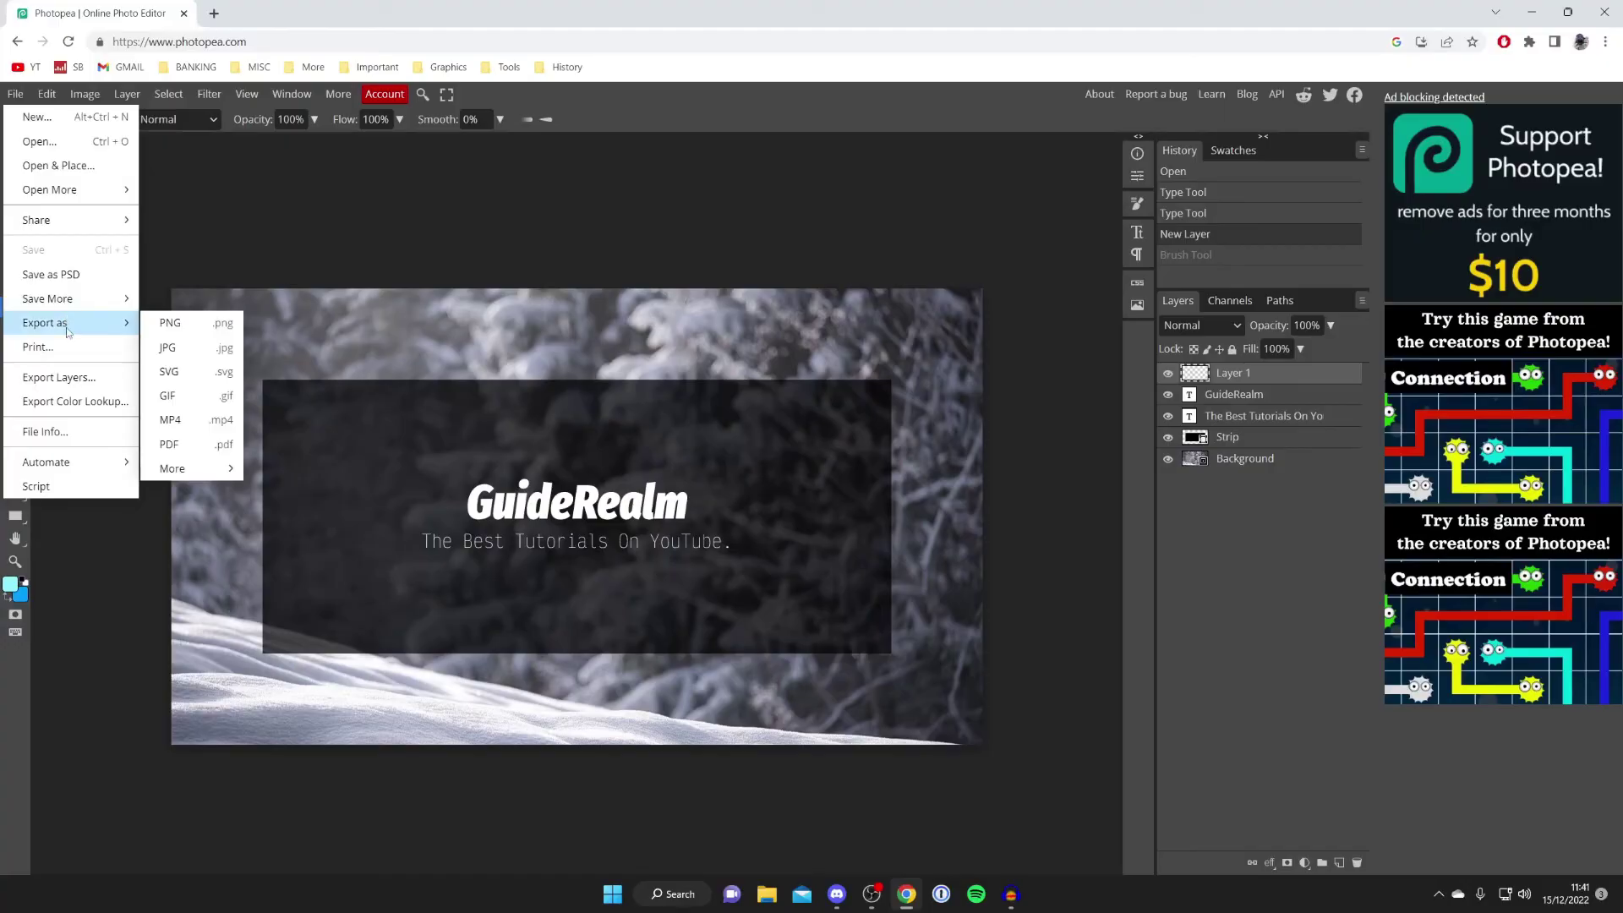
click(186, 331)
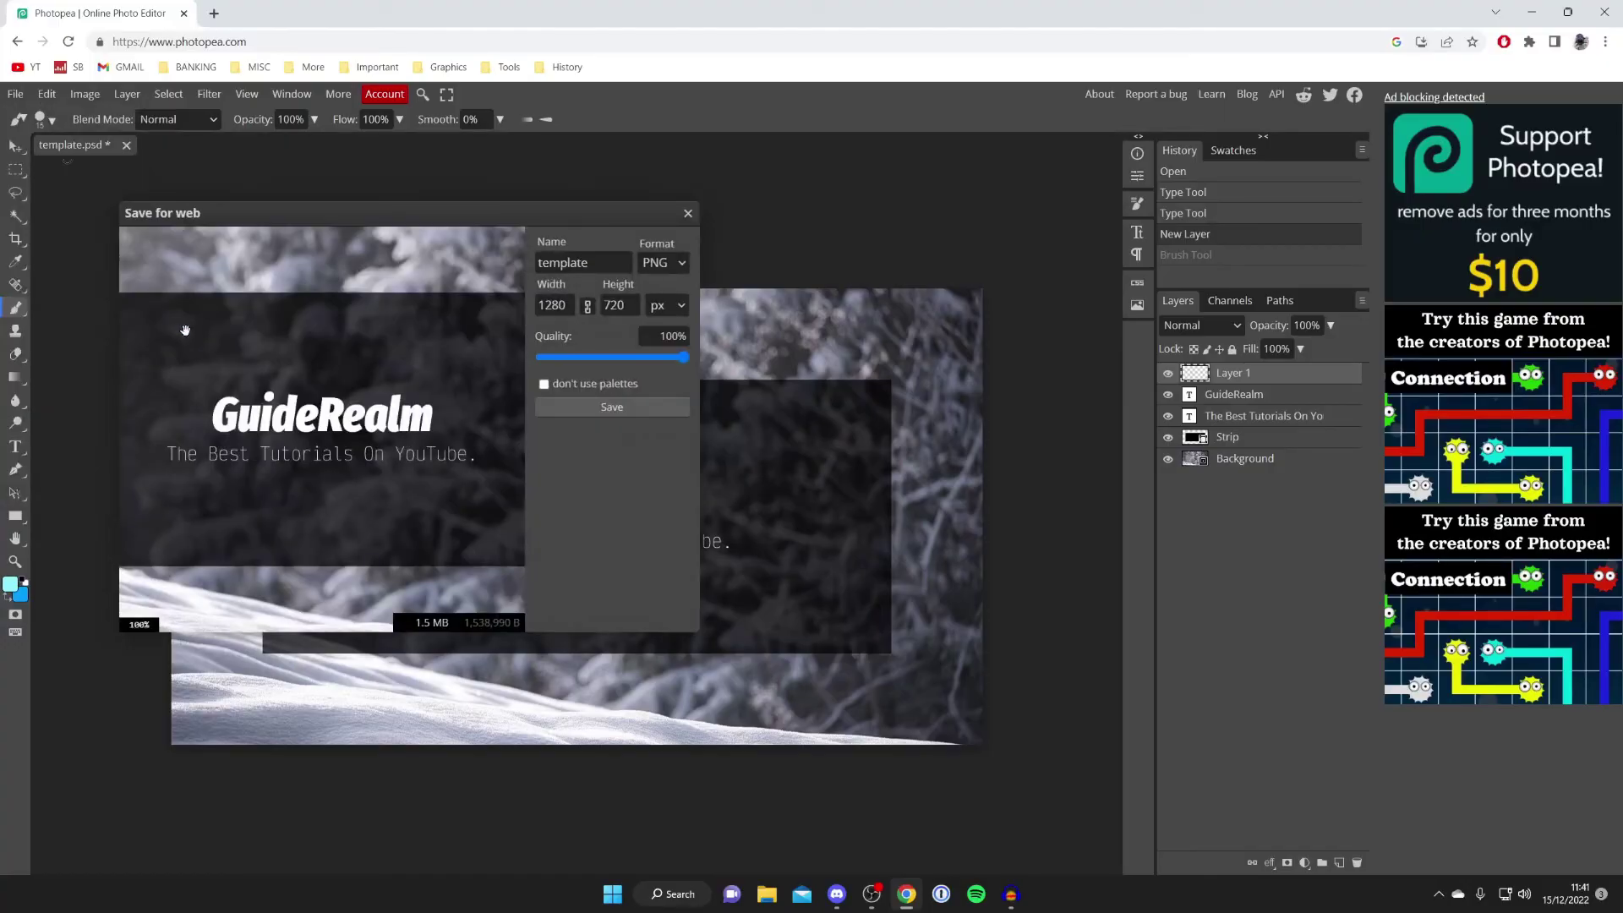
click(592, 407)
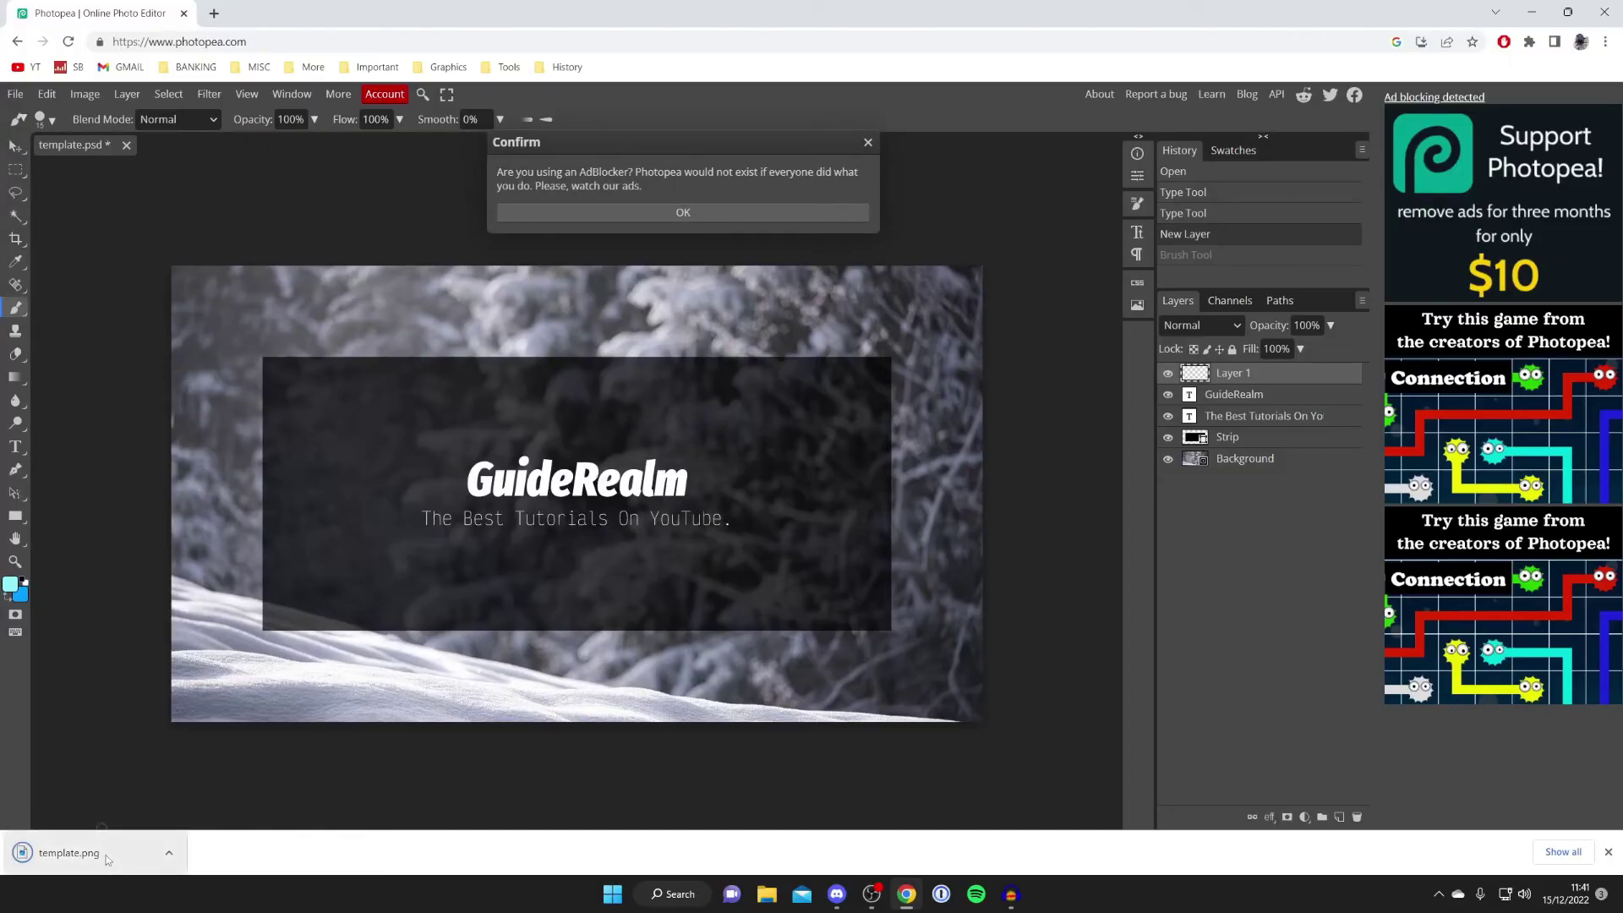
click(104, 855)
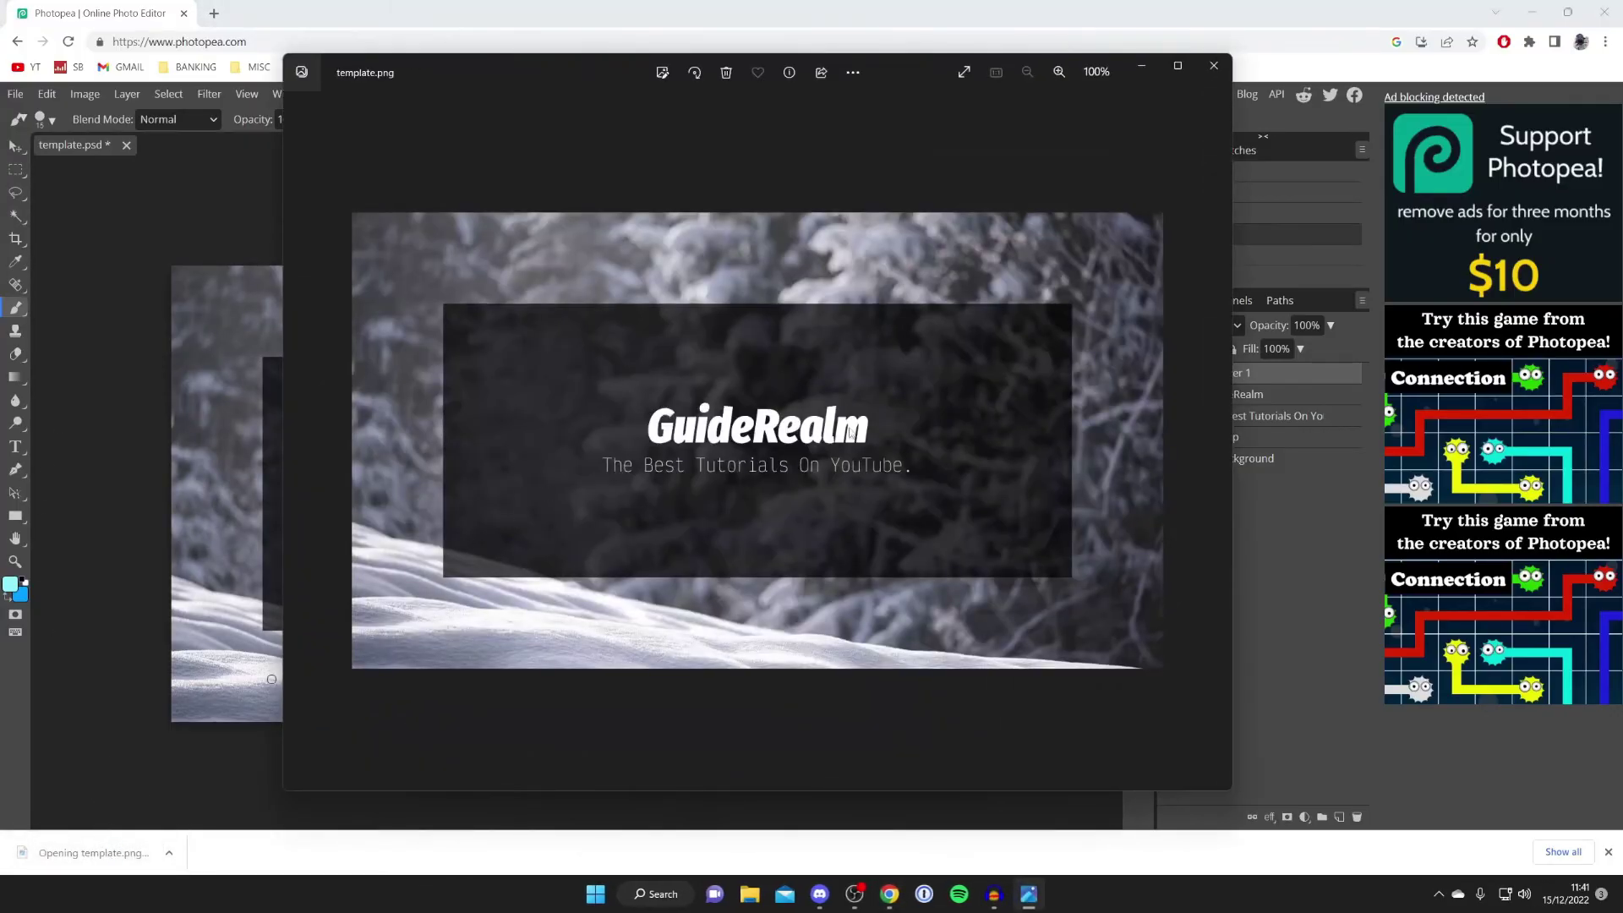
Step: Zoom in and out on template.png in Photos, close it, and dismiss the adblocker notice
scroll(853, 426, up, 3)
scroll(854, 427, down, 1)
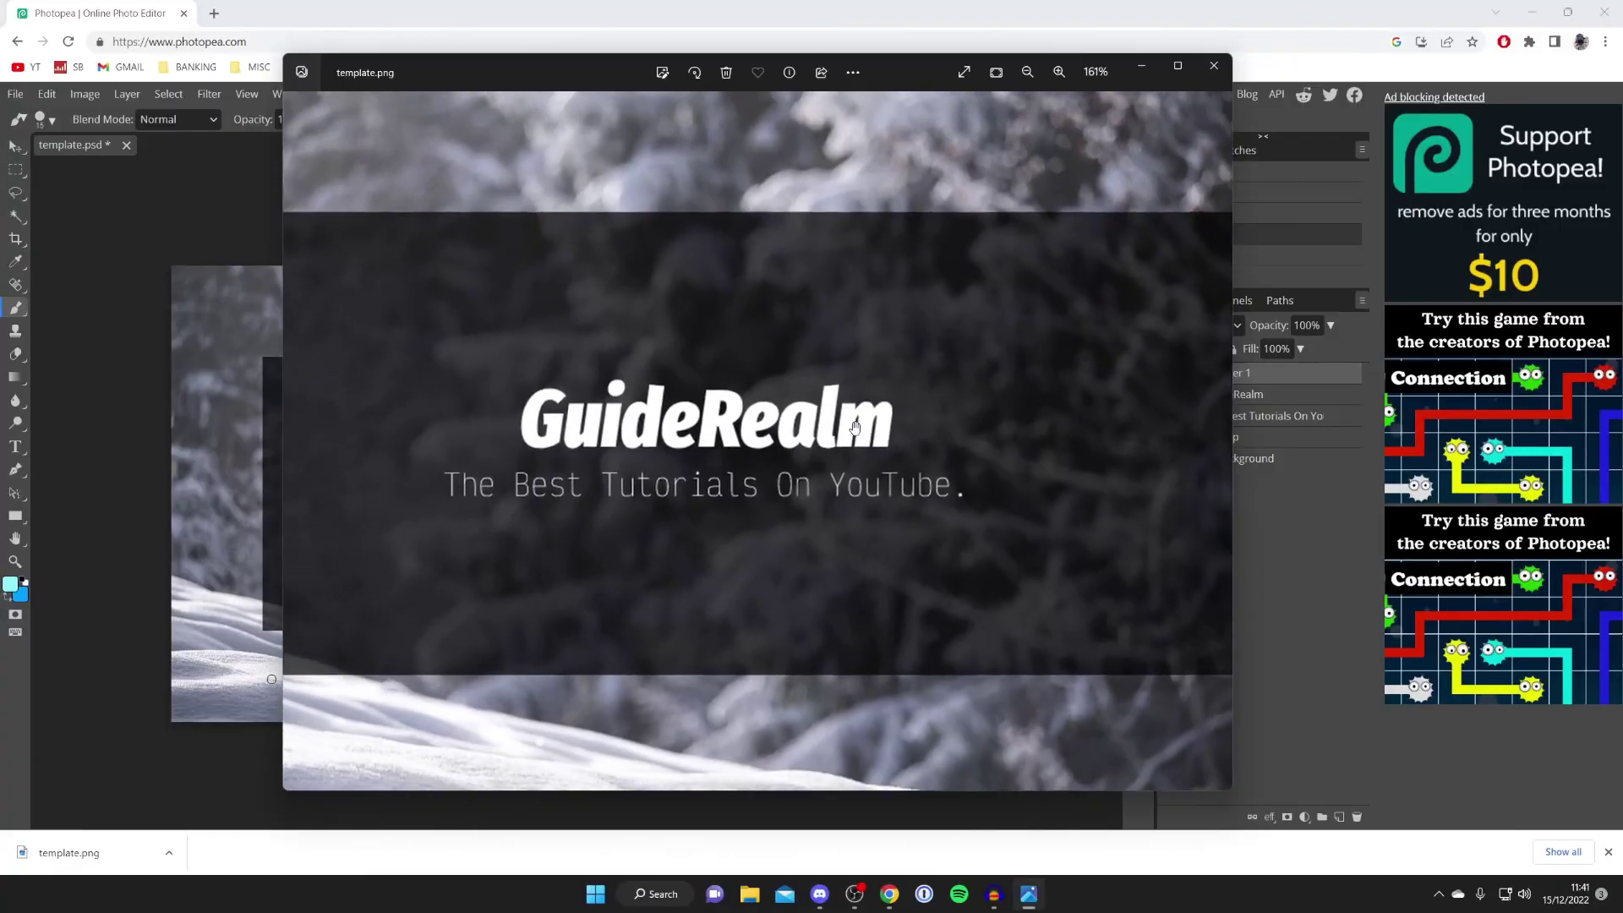
scroll(704, 407, down, 2)
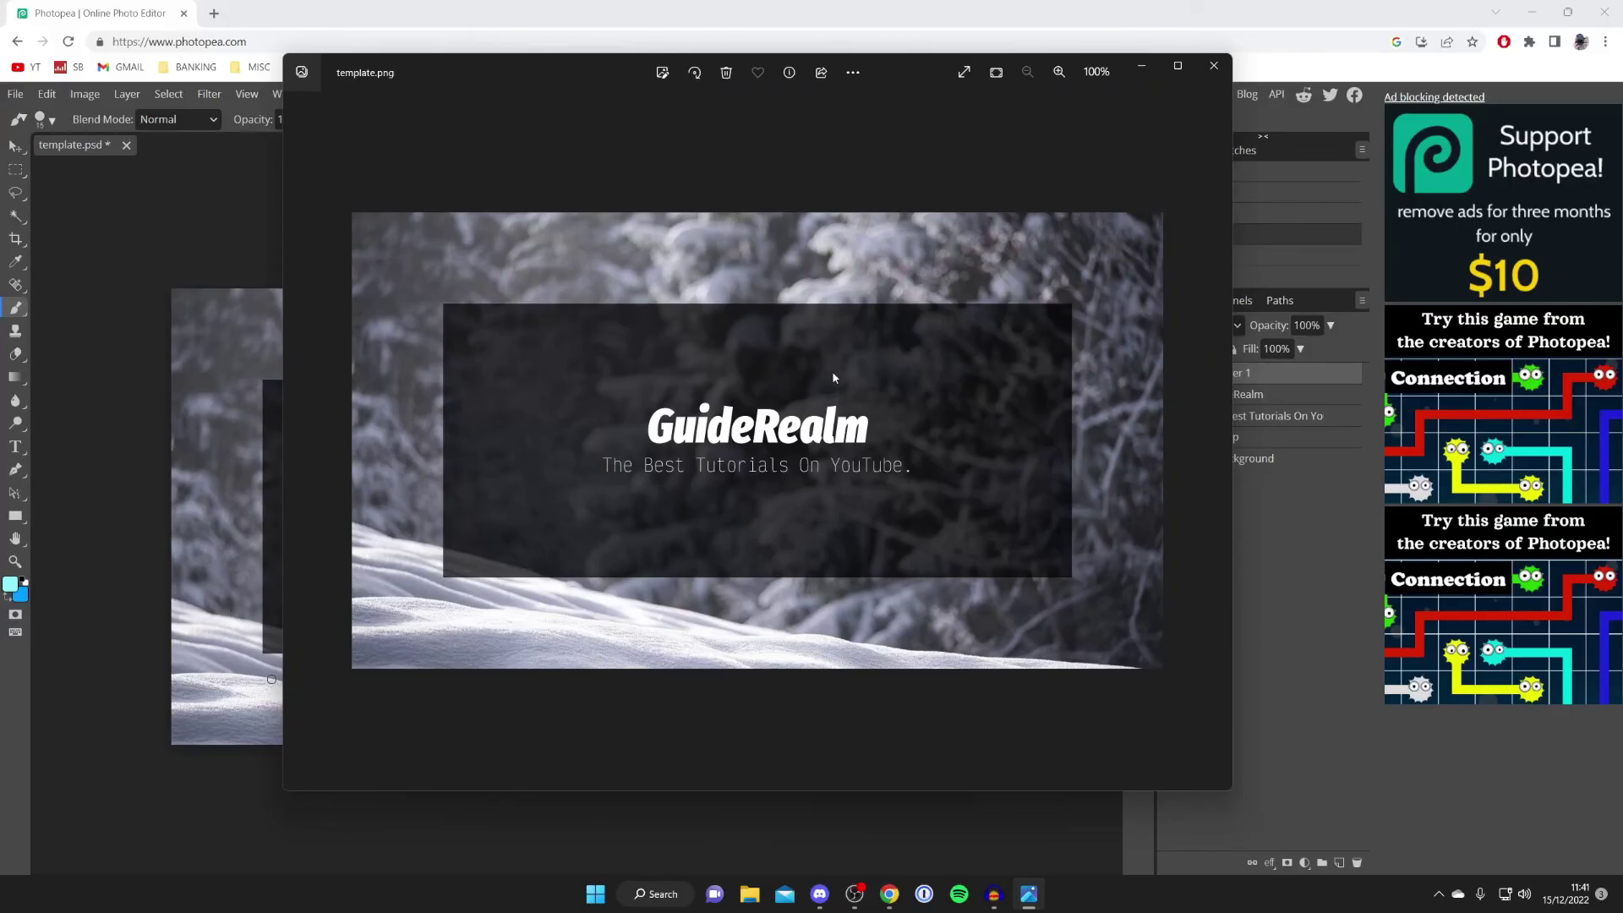
click(1212, 67)
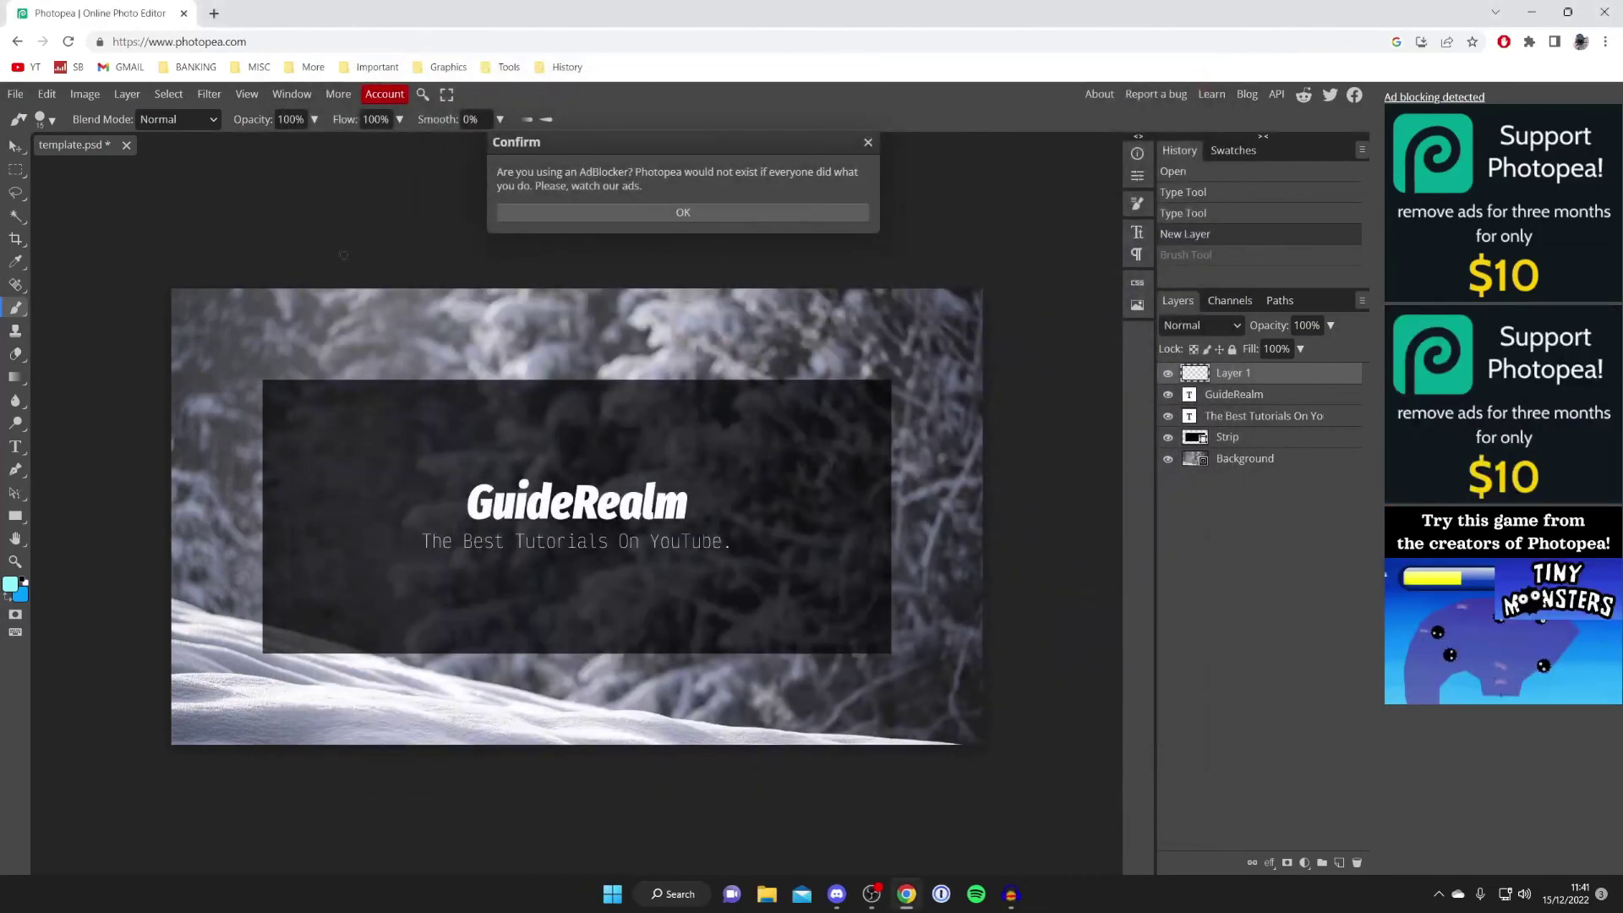
click(868, 142)
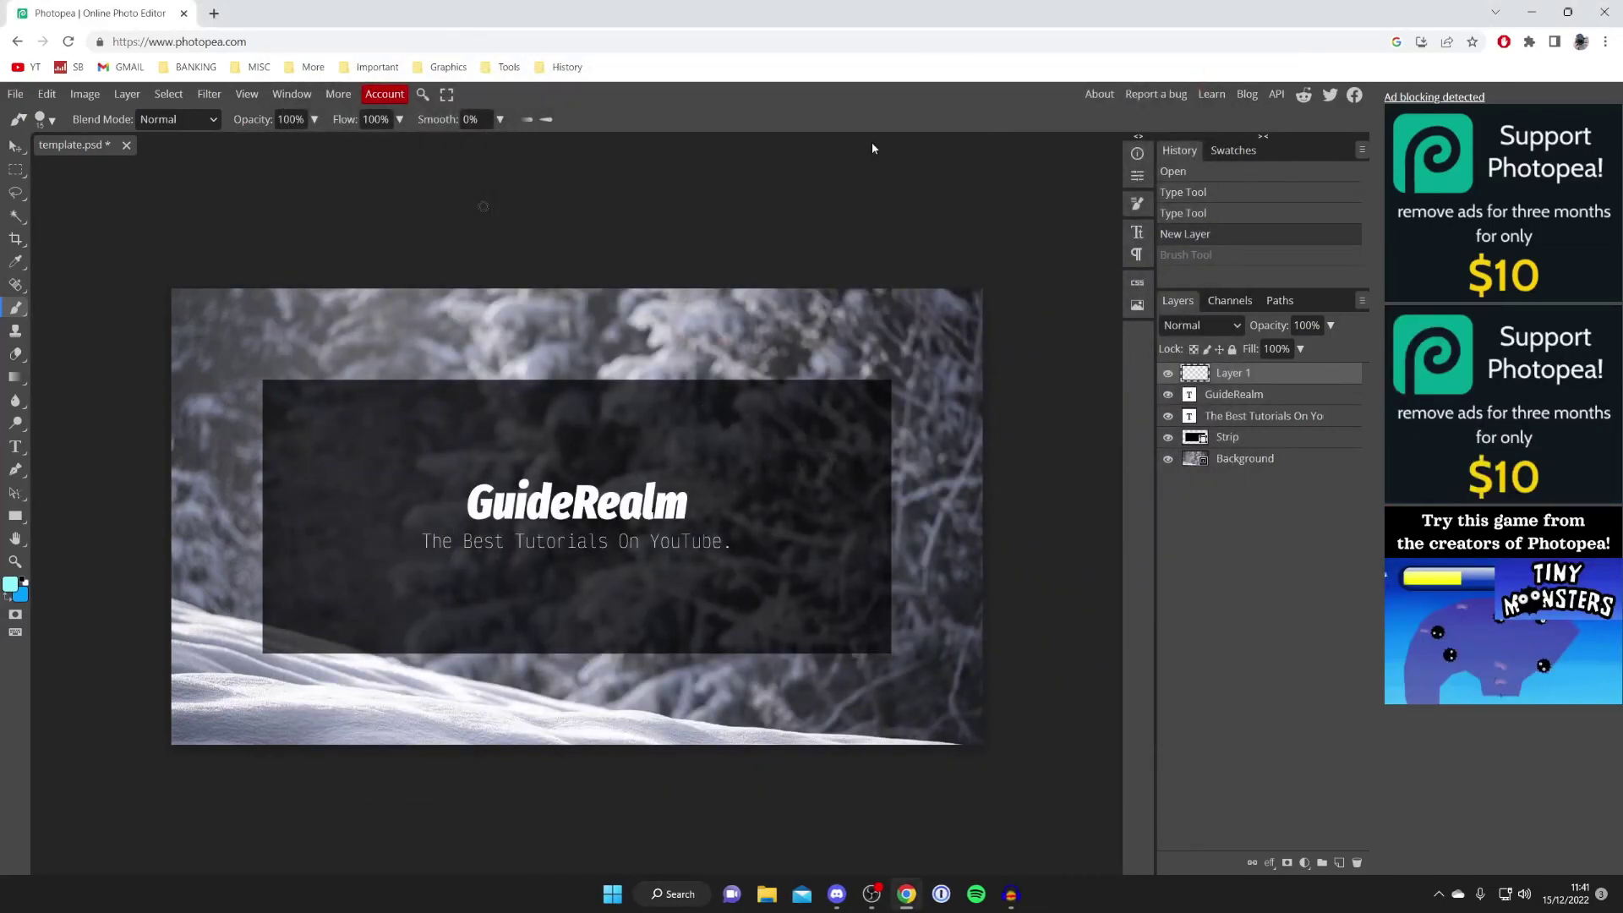